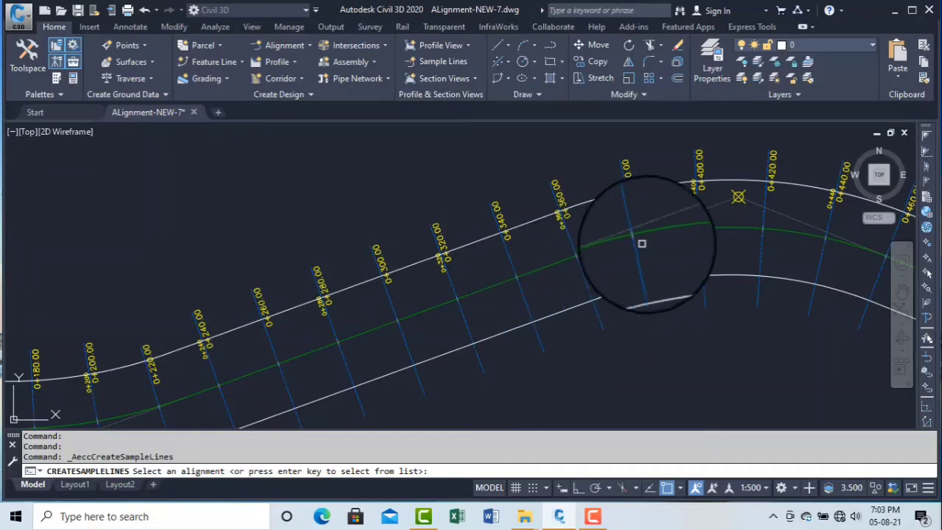
Start creating sample lines on the ROAD-1 alignment using the Pick points on screen method.
click(662, 230)
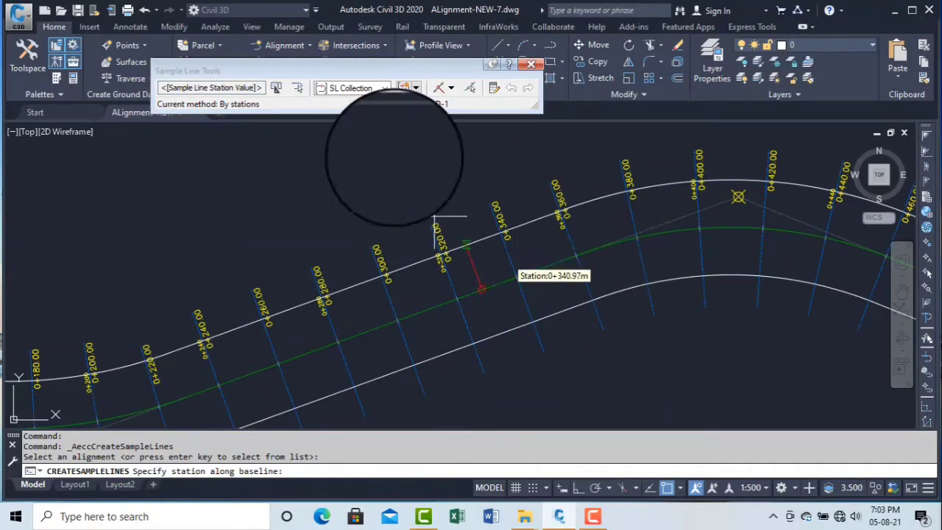
click(414, 87)
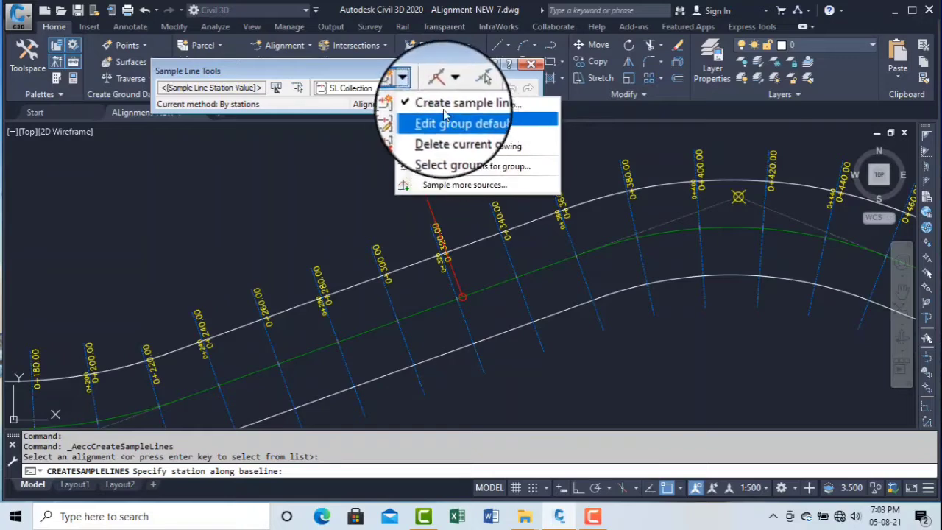
click(451, 88)
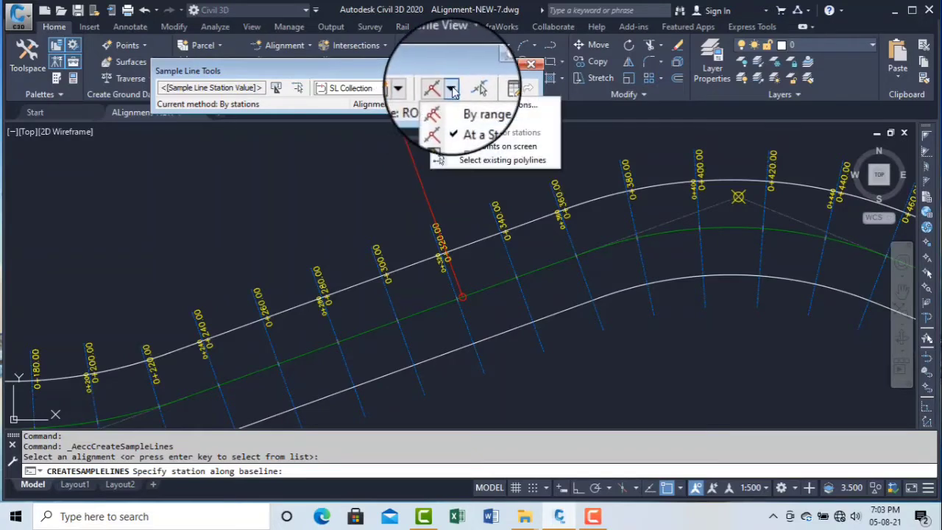
click(504, 152)
scroll(447, 228, down, 5)
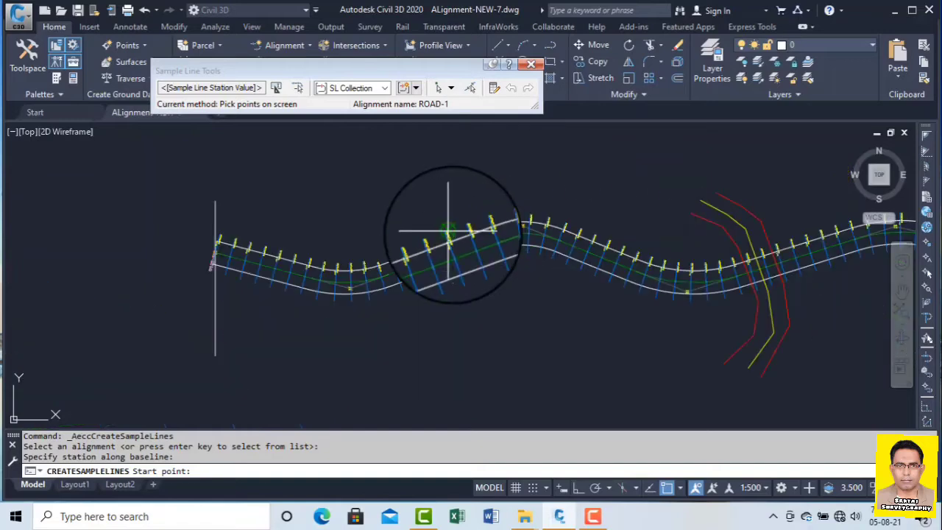
middle_drag(683, 331, 542, 294)
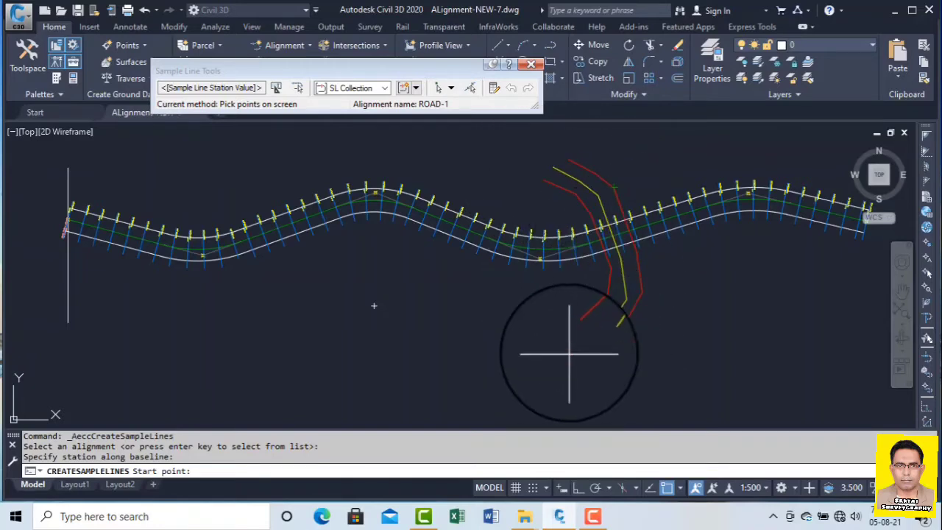
scroll(612, 303, up, 5)
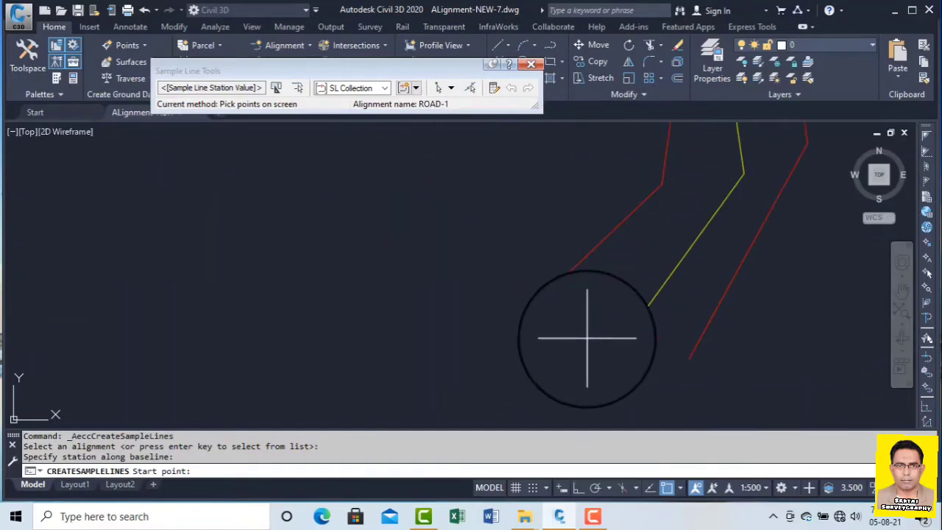
scroll(593, 339, down, 3)
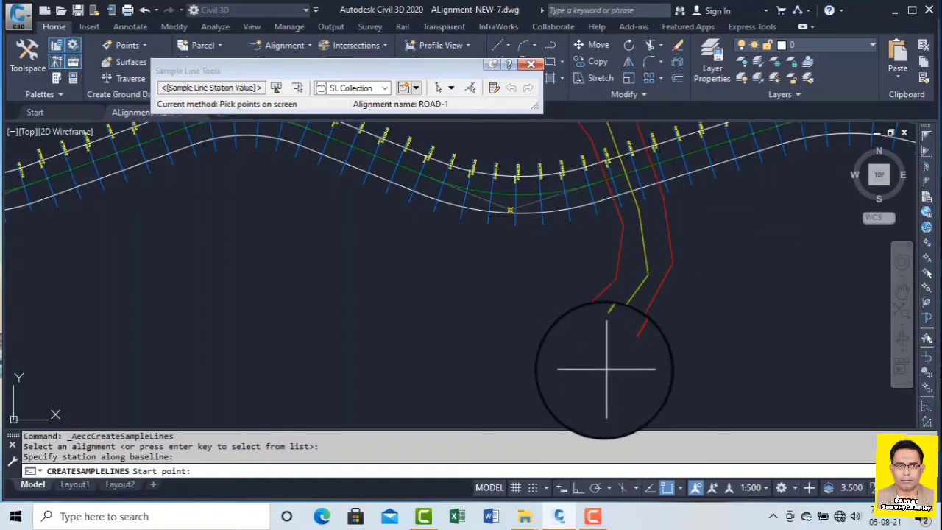
middle_drag(594, 358, 548, 401)
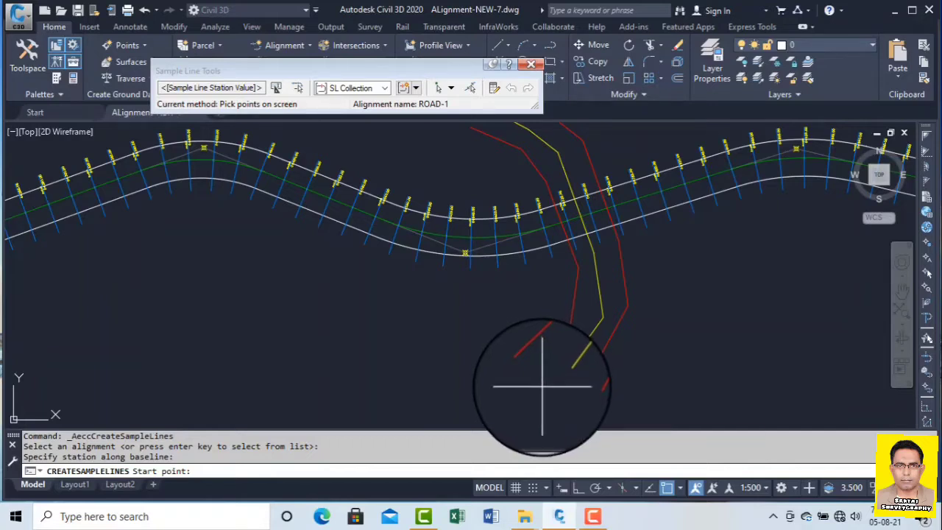
click(543, 386)
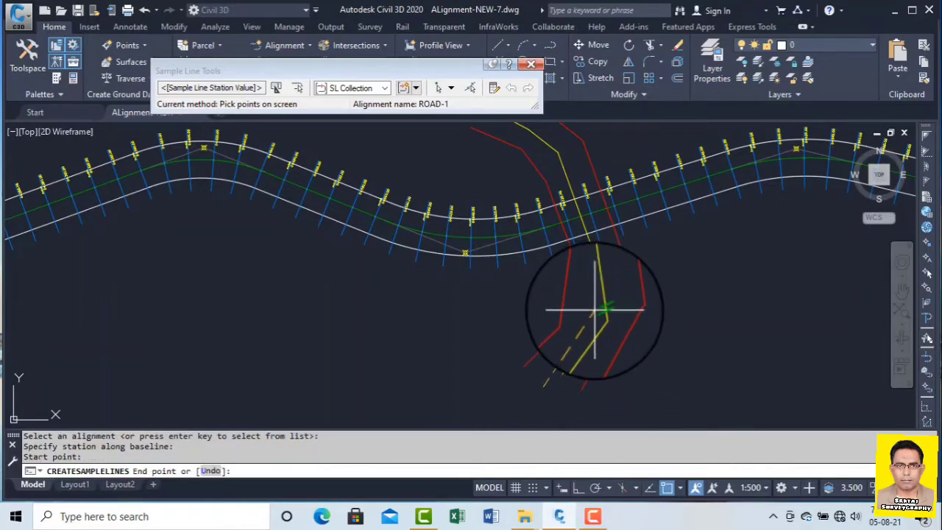
scroll(594, 309, up, 5)
scroll(606, 353, down, 4)
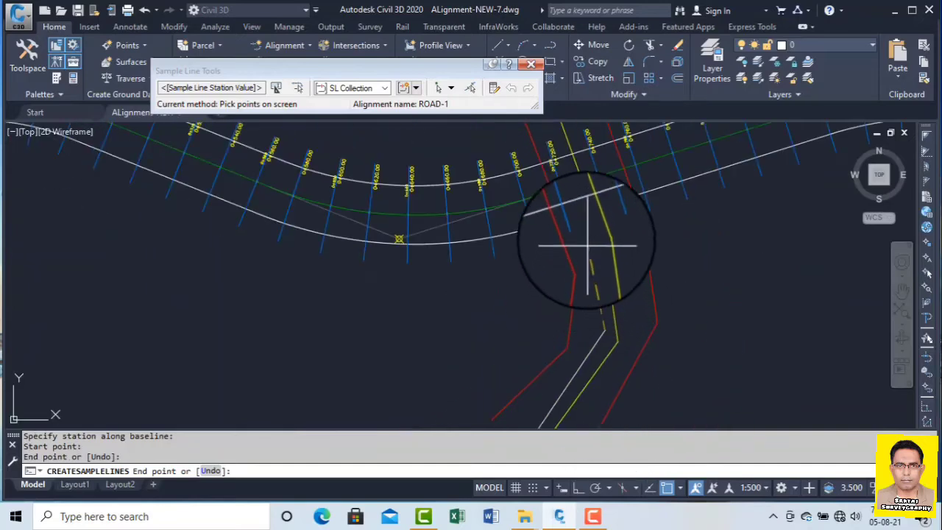
scroll(587, 245, up, 4)
scroll(591, 226, down, 3)
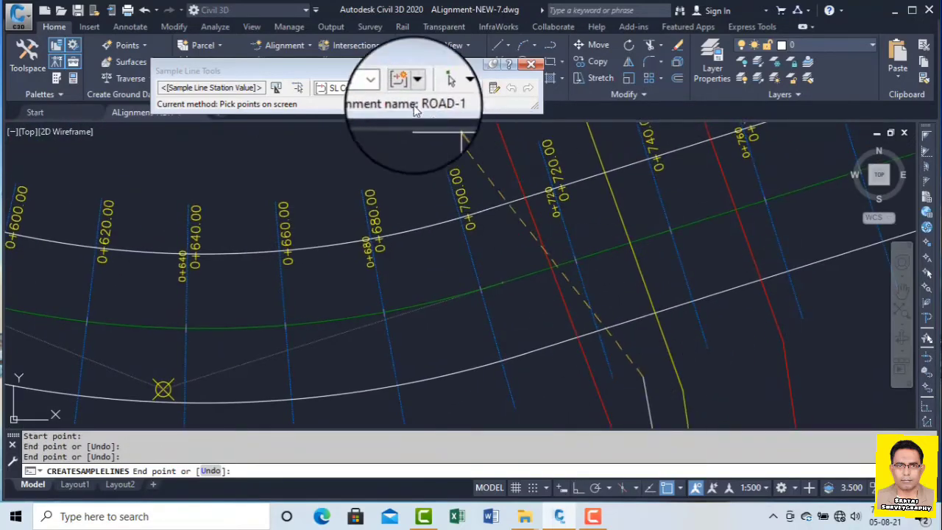
click(451, 88)
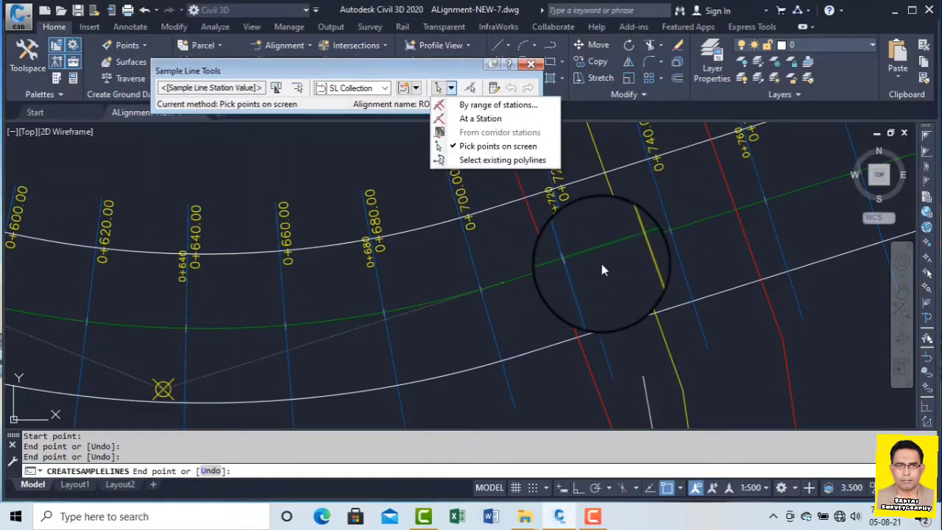
click(511, 152)
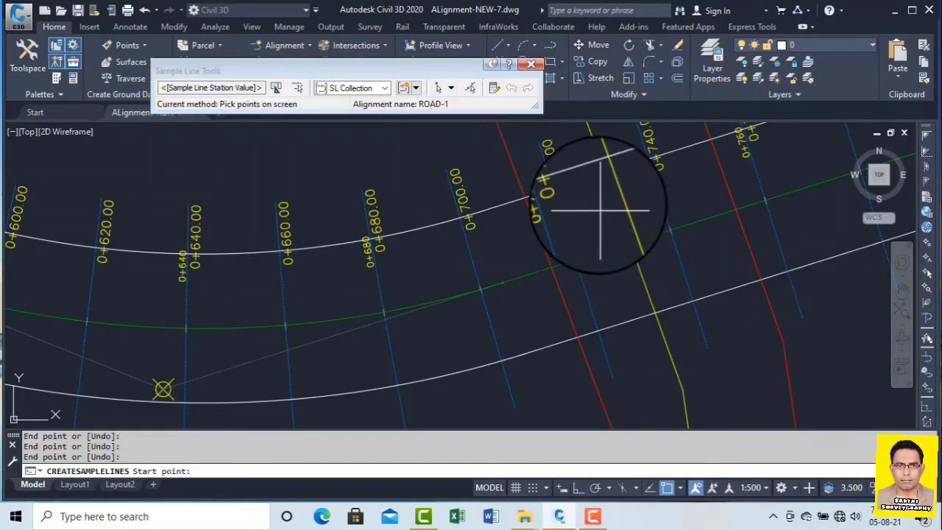
Create a bent sample line across ROAD-1 at about station 0+726, following the yellow polyline on its western side from south to north.
scroll(599, 309, down, 5)
click(593, 364)
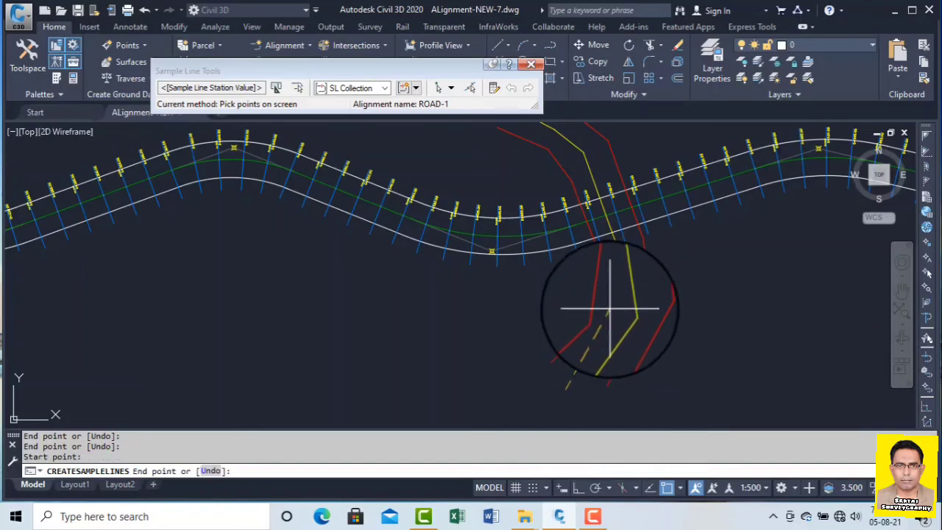
scroll(610, 252, up, 5)
click(618, 242)
mouse_move(619, 243)
middle_down()
mouse_move(665, 365)
mouse_move(727, 478)
middle_up()
click(637, 244)
middle_drag(636, 243, 672, 361)
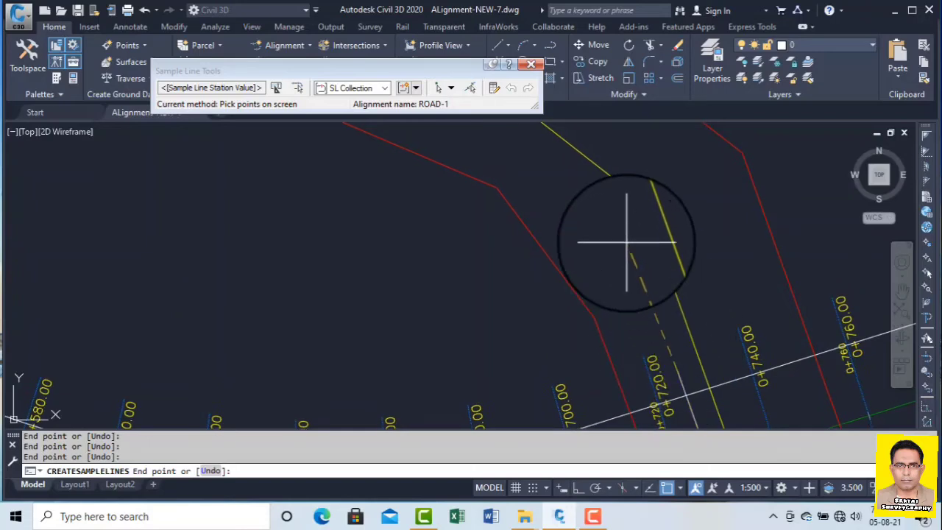
middle_drag(560, 184, 665, 346)
click(532, 177)
scroll(532, 176, up, 1)
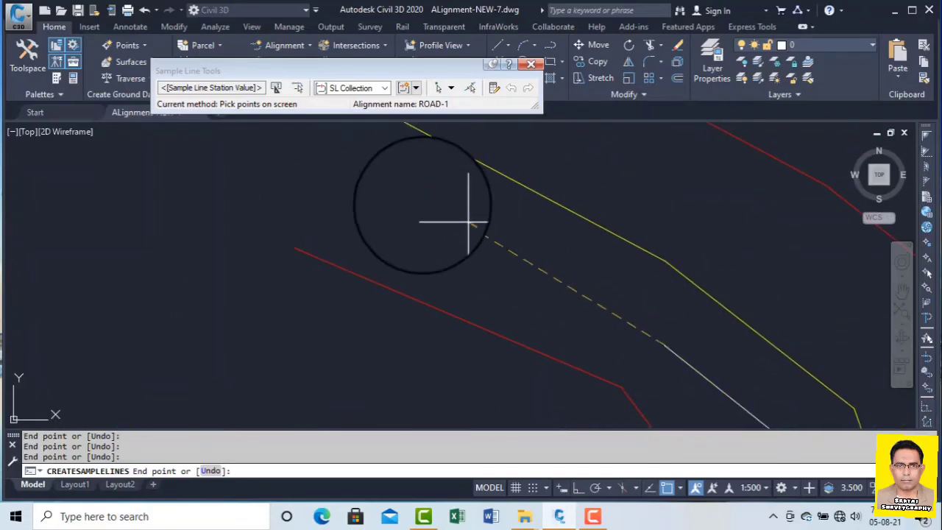
scroll(404, 205, down, 5)
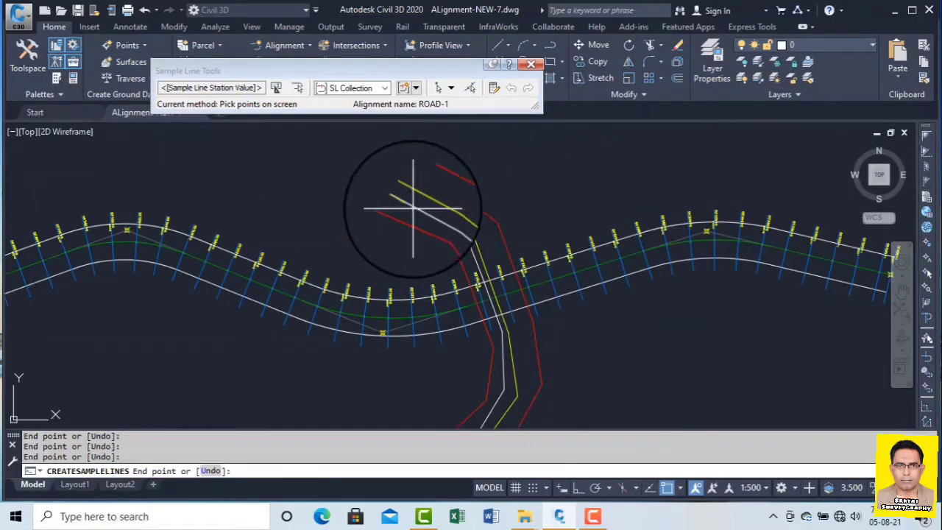
right_click(457, 162)
click(495, 173)
scroll(408, 215, up, 4)
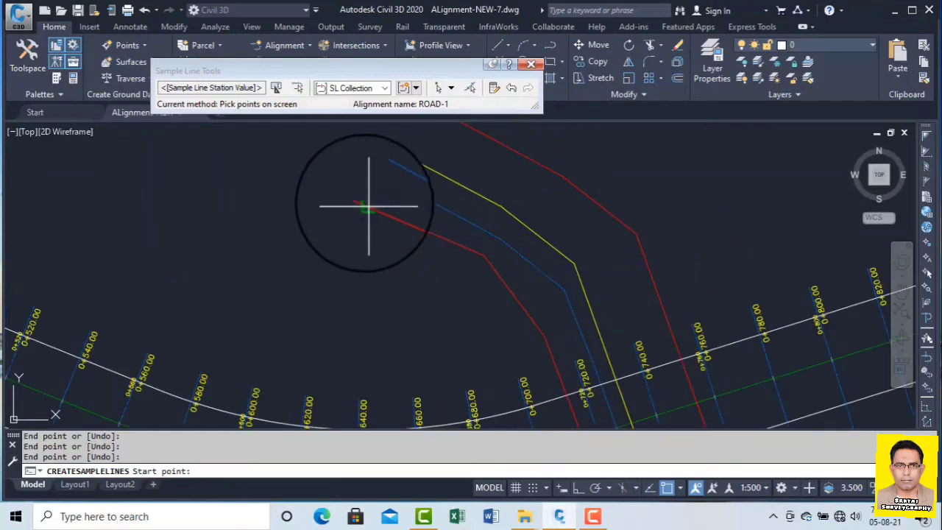
key(Return)
Examine the new bent sample line's station label at its northwestern end and the point where it crosses the road alignment.
scroll(378, 191, down, 5)
scroll(410, 204, up, 6)
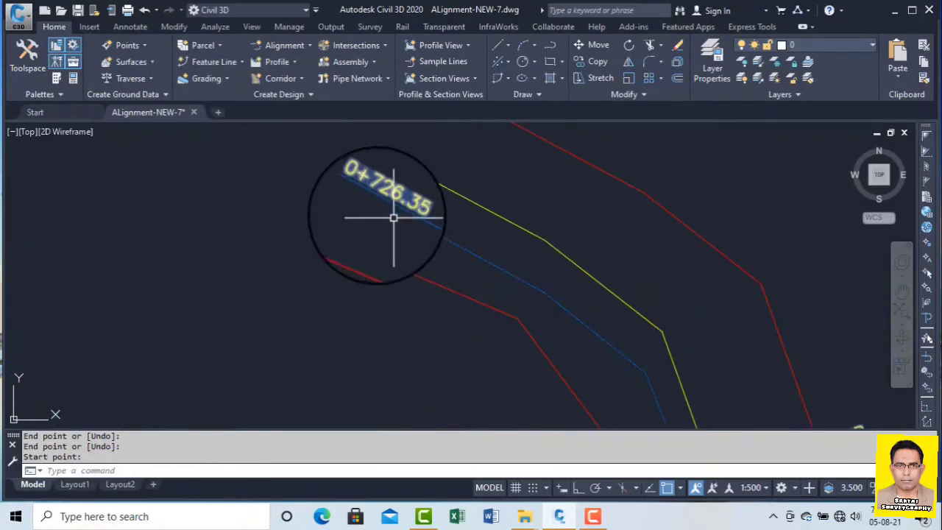
scroll(394, 218, up, 3)
scroll(390, 203, down, 6)
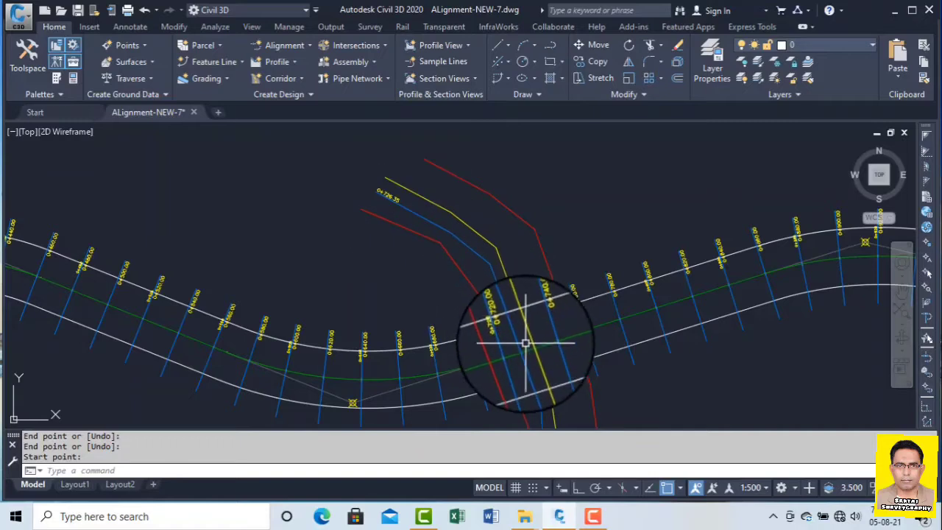
scroll(487, 298, up, 3)
scroll(326, 144, up, 2)
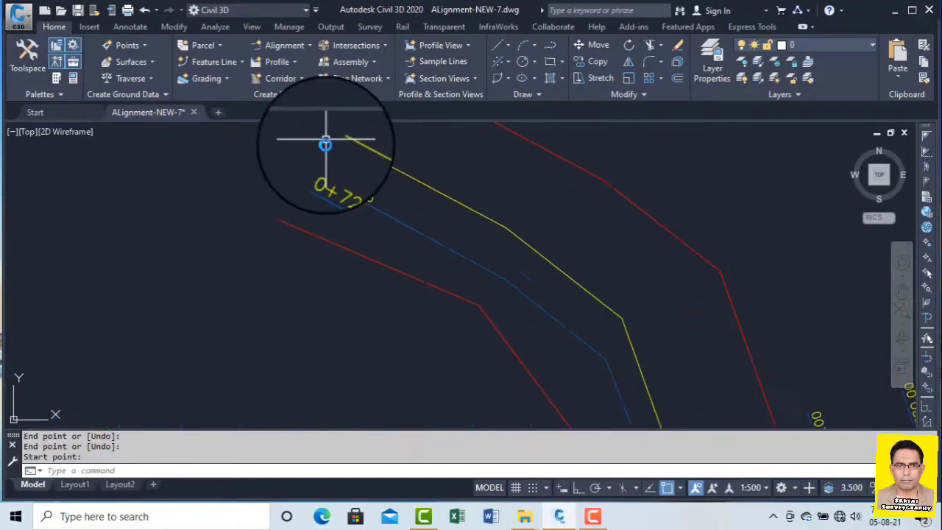
scroll(325, 144, up, 1)
scroll(327, 158, down, 4)
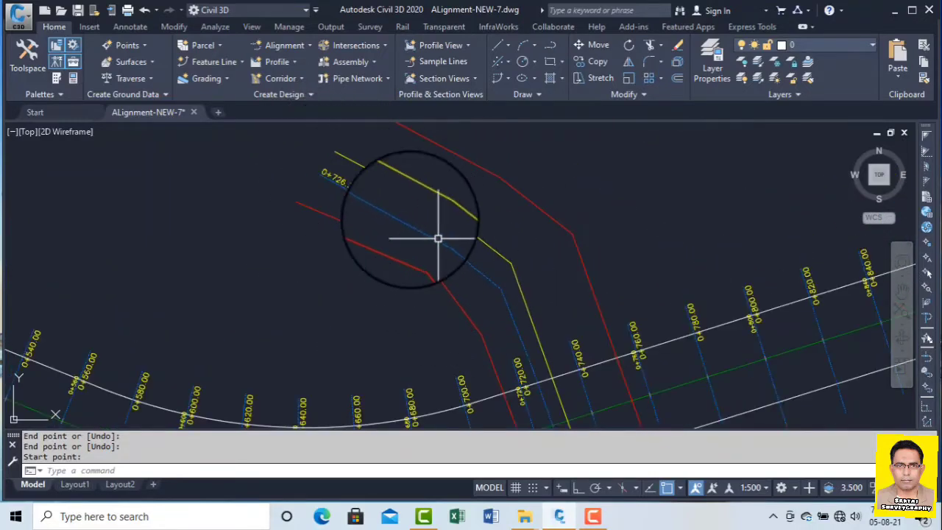
scroll(342, 328, up, 6)
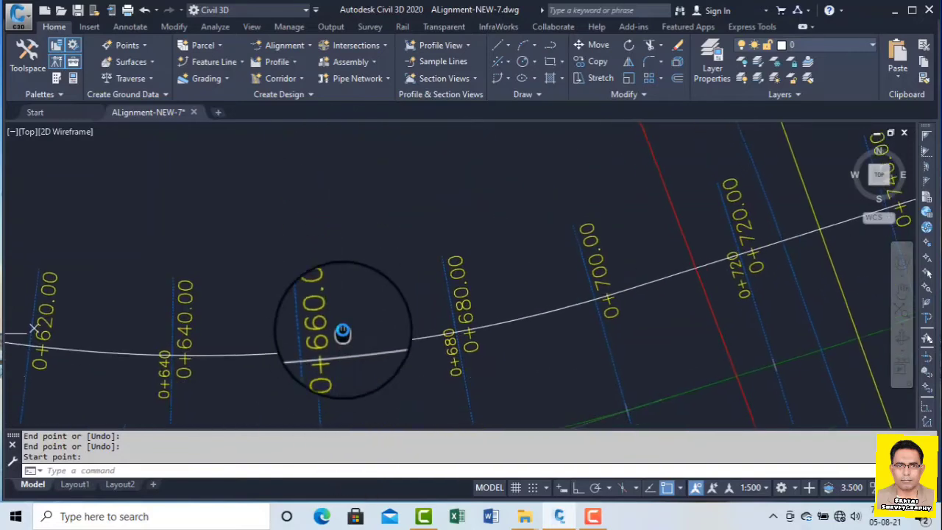
scroll(365, 341, down, 4)
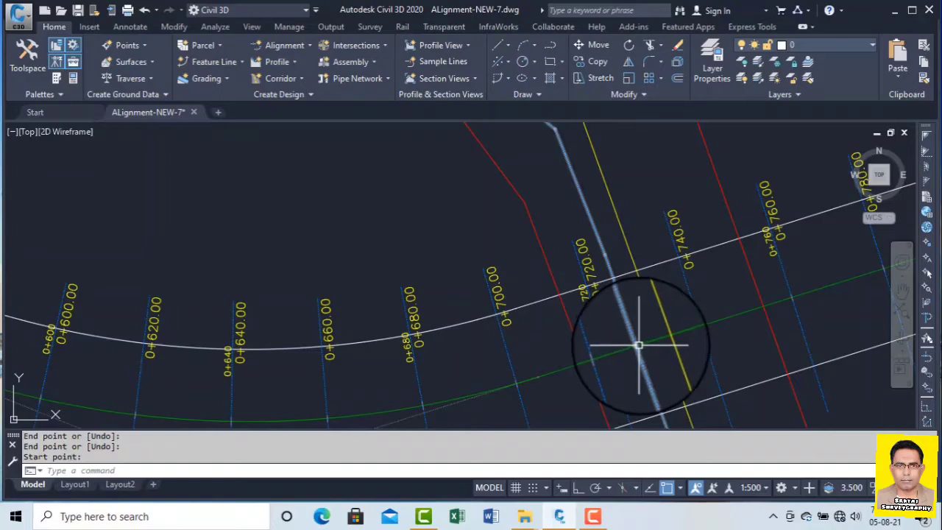
scroll(638, 345, up, 2)
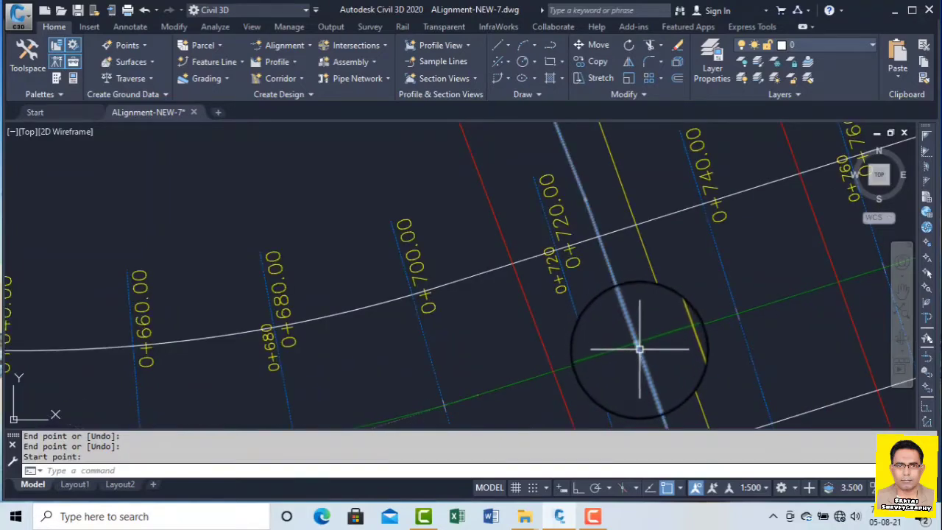
scroll(638, 345, up, 5)
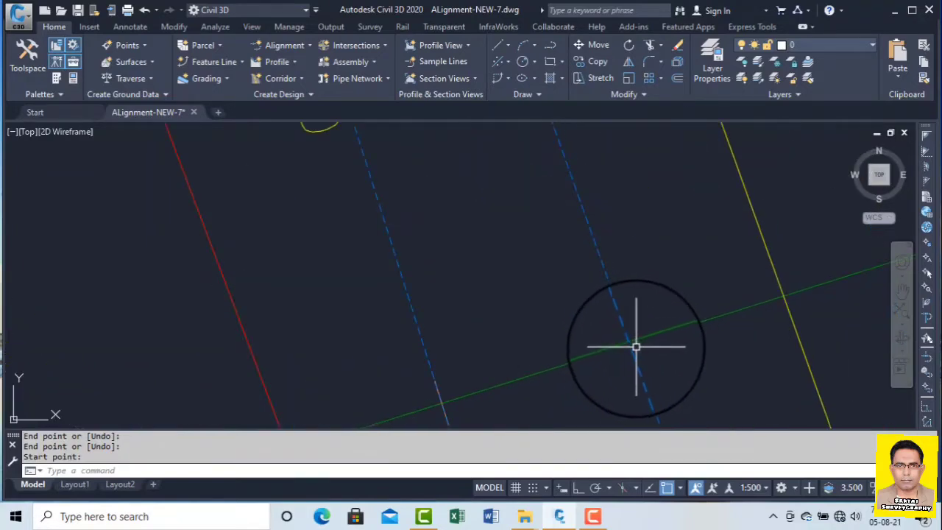
scroll(636, 346, down, 5)
scroll(562, 270, down, 4)
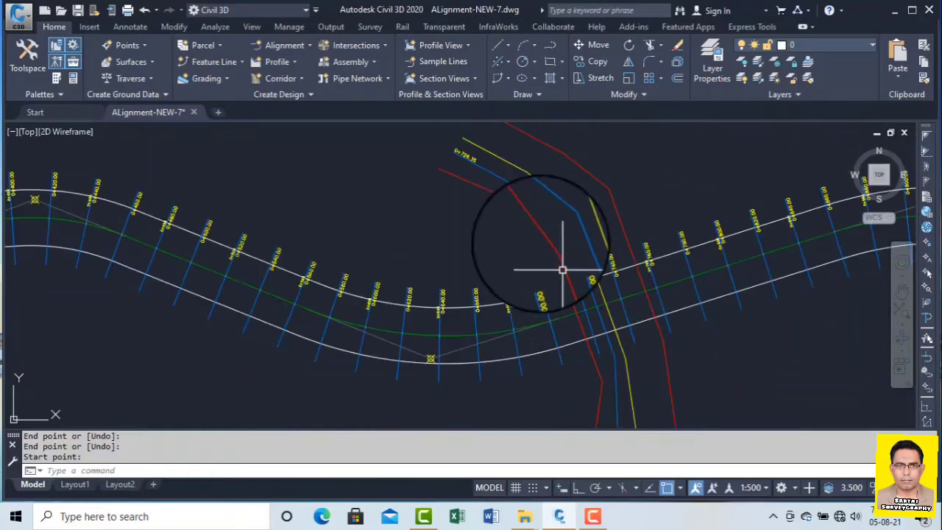
scroll(467, 152, up, 4)
scroll(493, 192, down, 2)
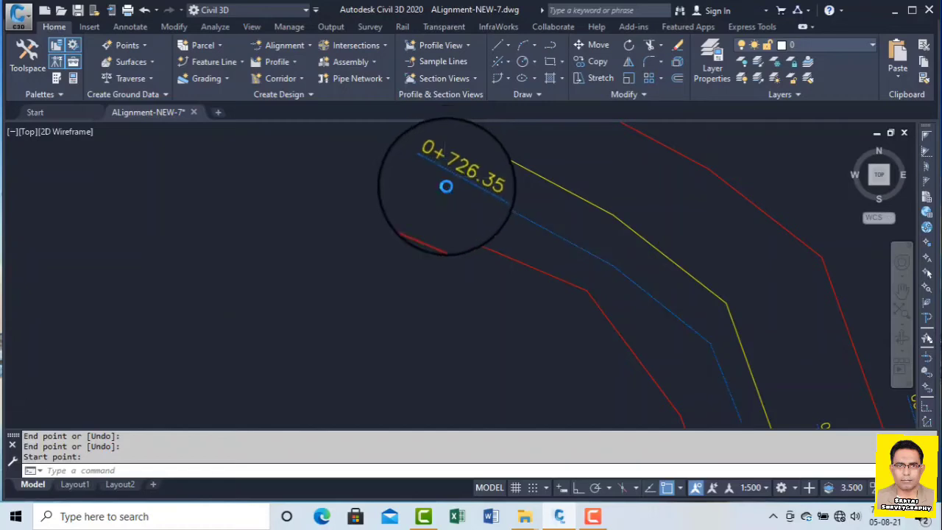
scroll(446, 186, down, 4)
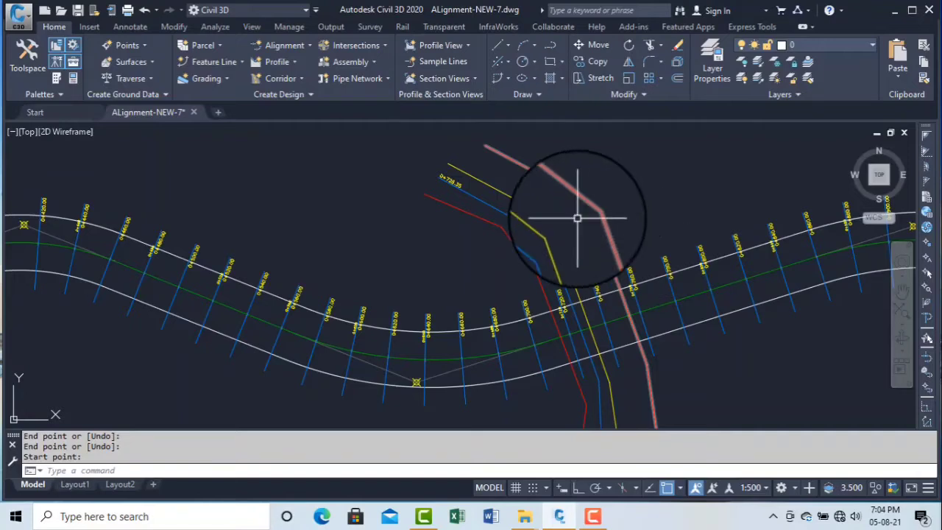
Create a sample line on ROAD-1 from the eastern red polyline using the Select existing polylines method.
scroll(531, 220, down, 2)
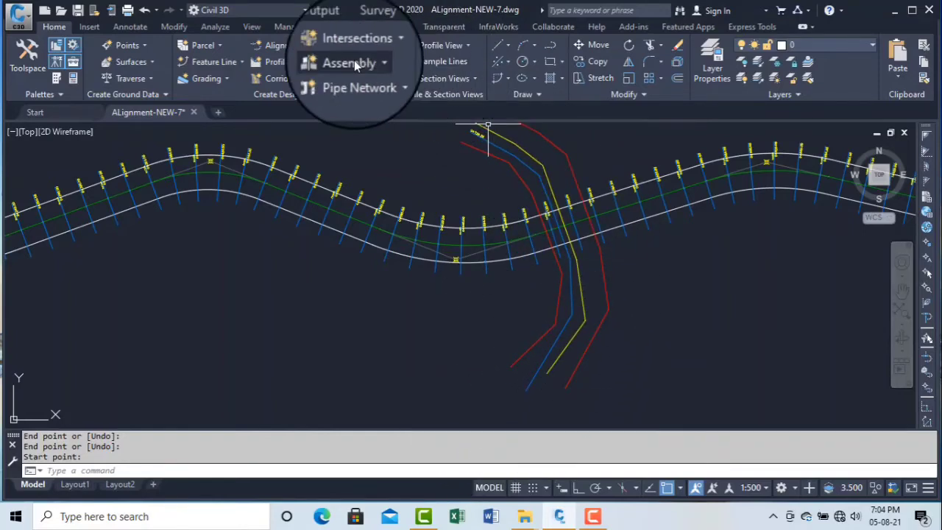
click(444, 61)
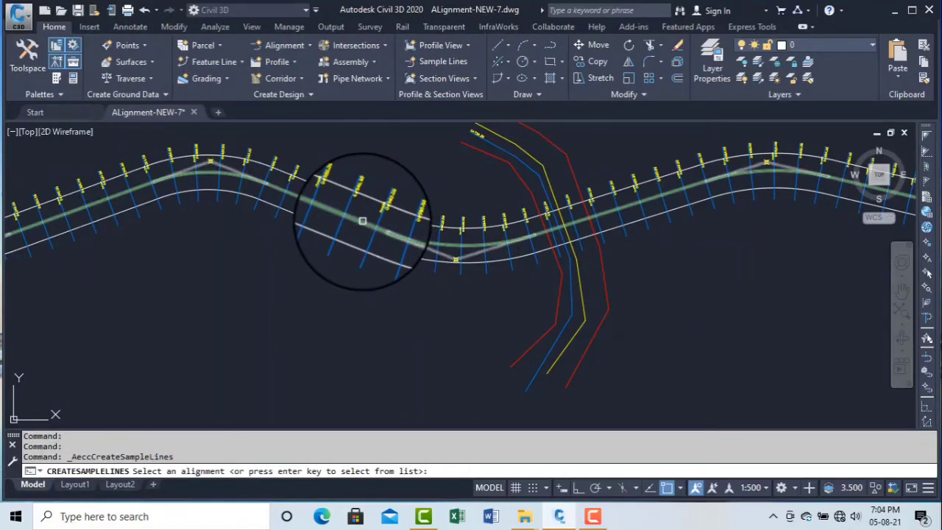
click(360, 221)
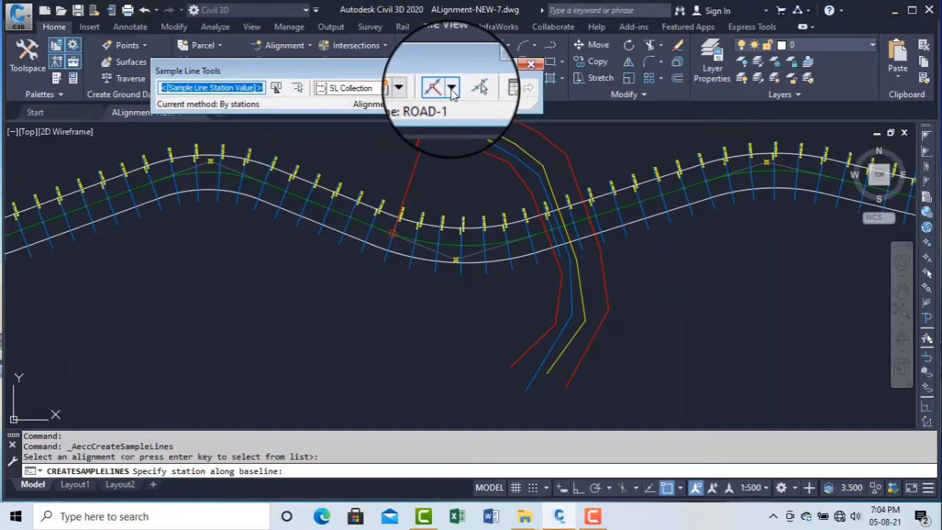
click(452, 88)
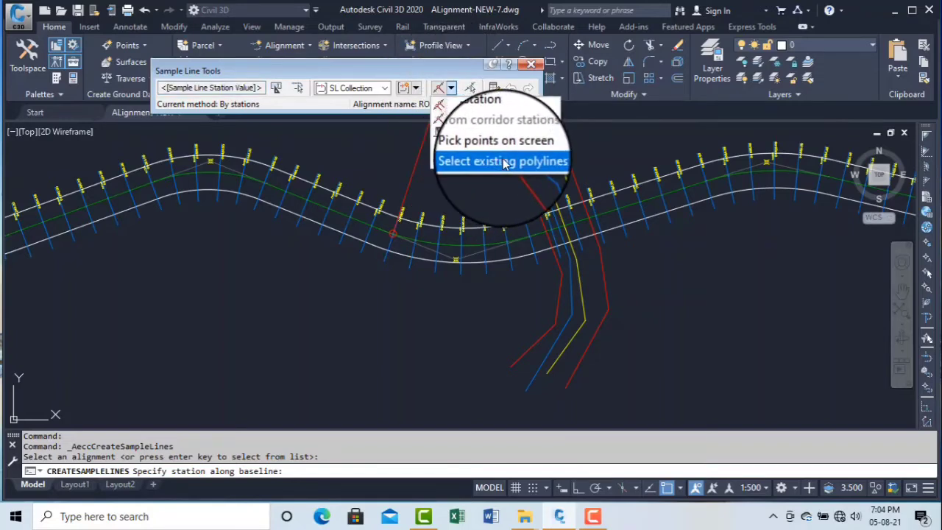
click(503, 161)
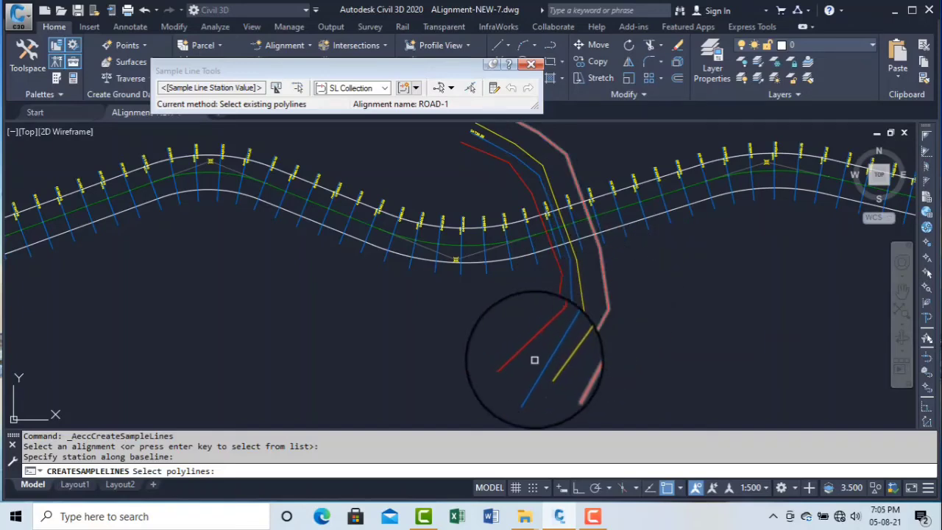
click(482, 140)
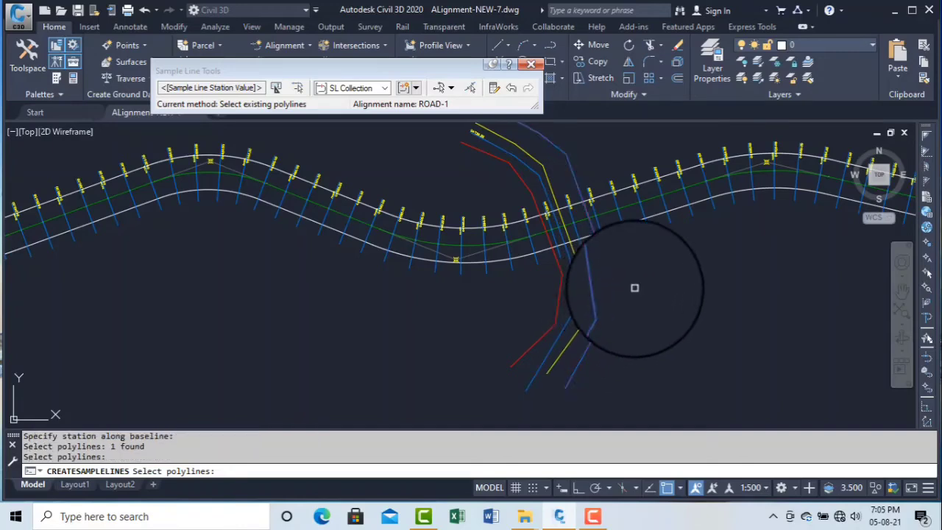
End the sample line creation and examine the new bent sample line's station label and its crossing with the ROAD-1 alignment.
middle_drag(643, 269, 661, 361)
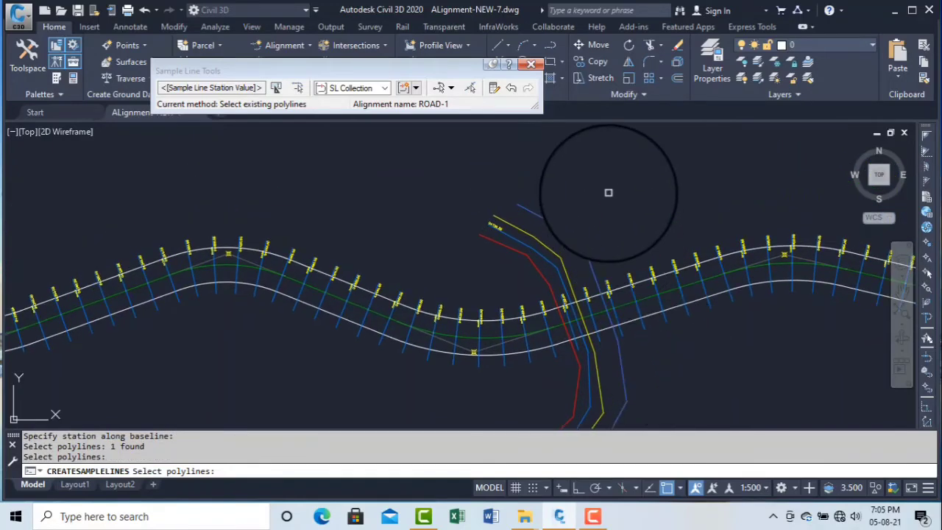
key(Return)
middle_drag(565, 178, 557, 246)
scroll(557, 221, up, 6)
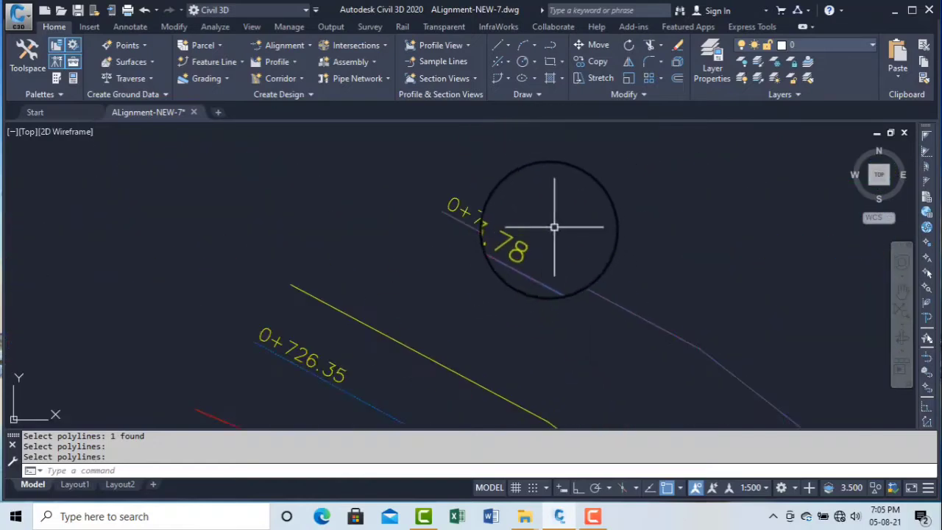
scroll(455, 198, down, 8)
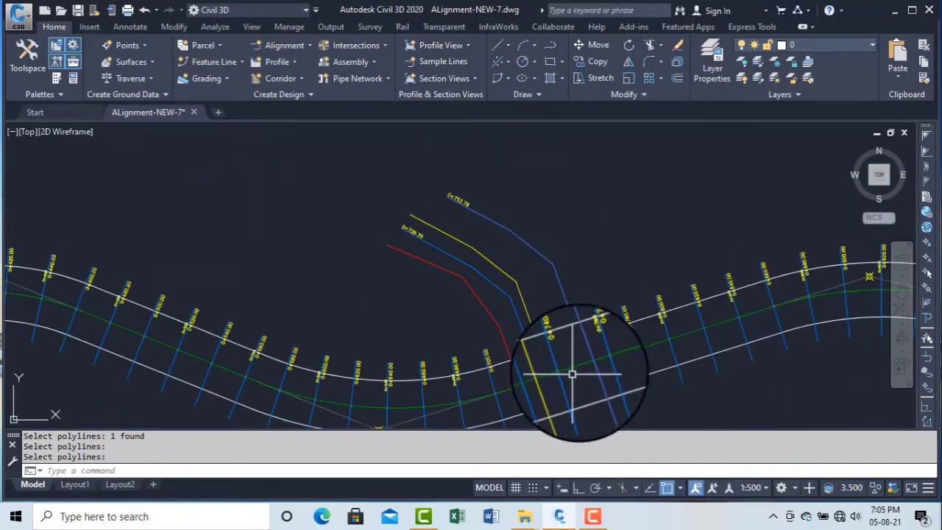
scroll(604, 370, up, 3)
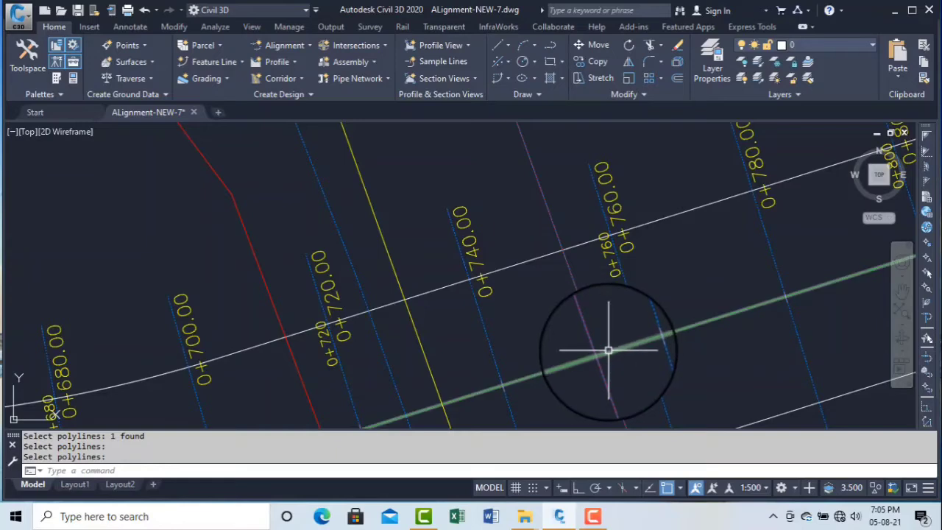
scroll(604, 353, down, 3)
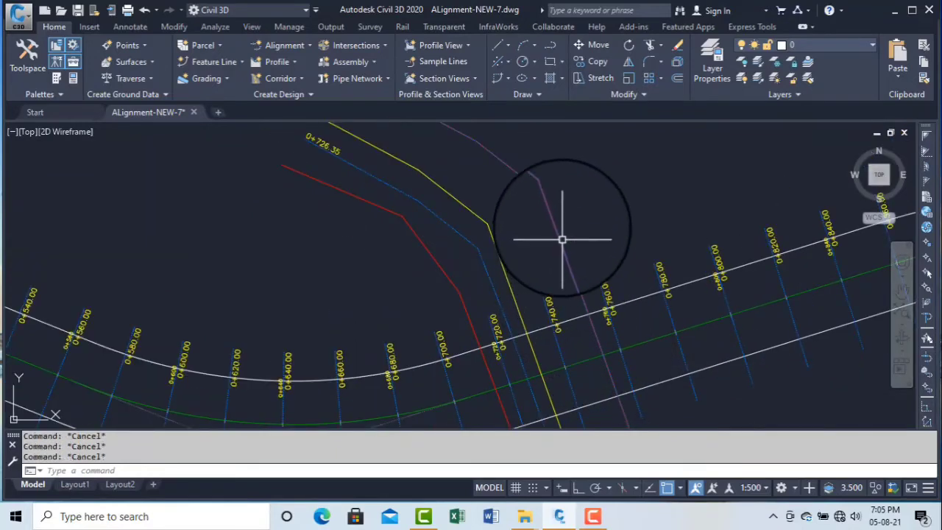
Try stretching an intermediate vertex of the eastern bent sample line north of the road, and undo the stretch.
scroll(558, 219, up, 3)
click(555, 217)
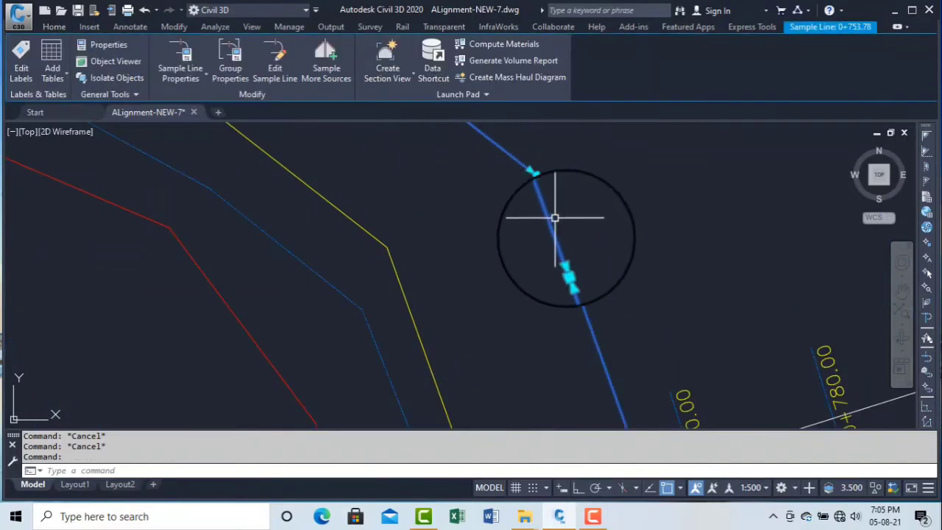
click(568, 264)
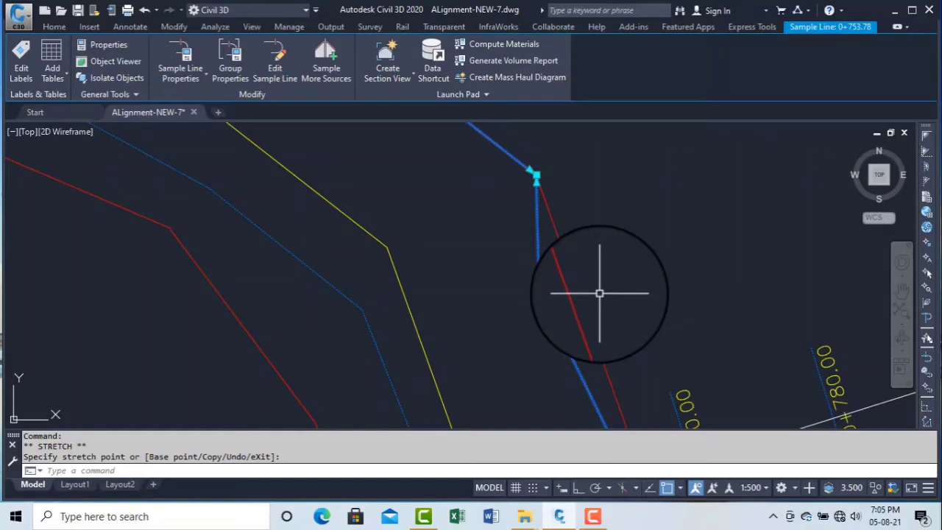
key(ctrl+z)
scroll(609, 260, down, 3)
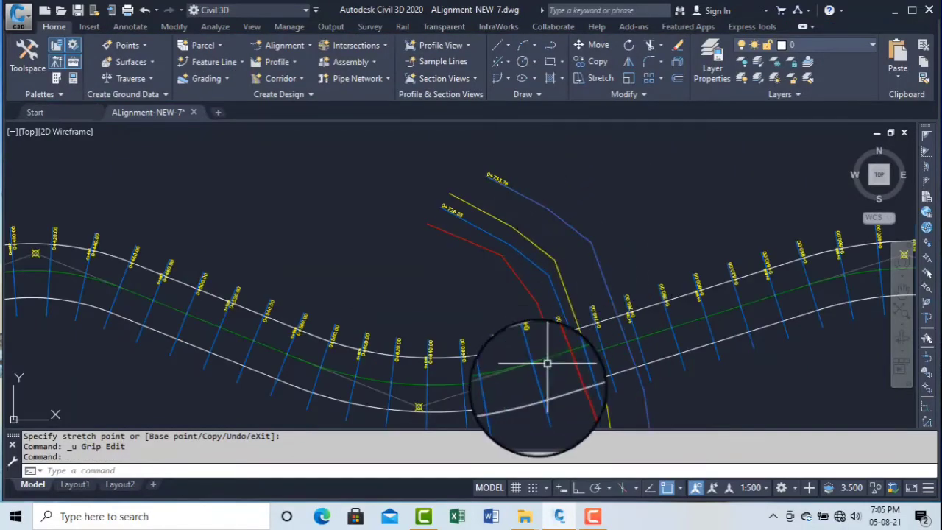
click(593, 516)
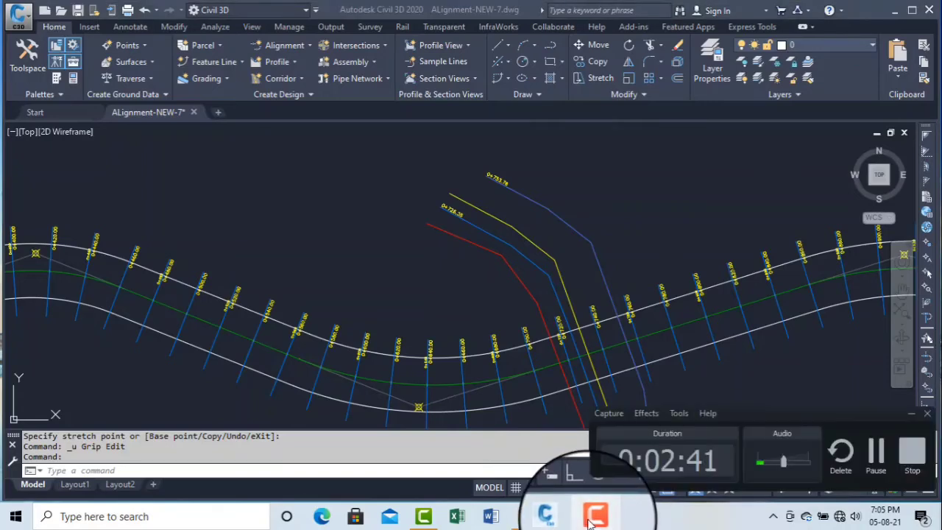
click(593, 516)
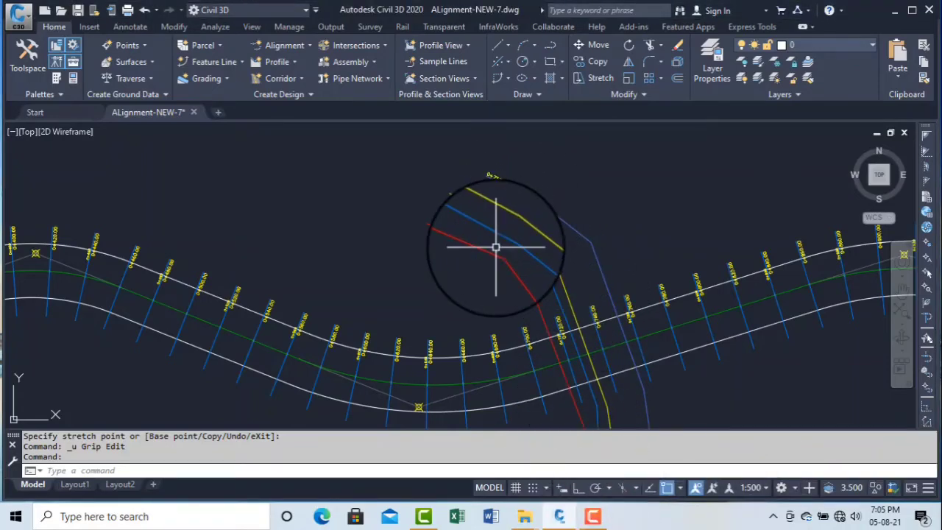
scroll(521, 233, down, 2)
scroll(412, 276, up, 2)
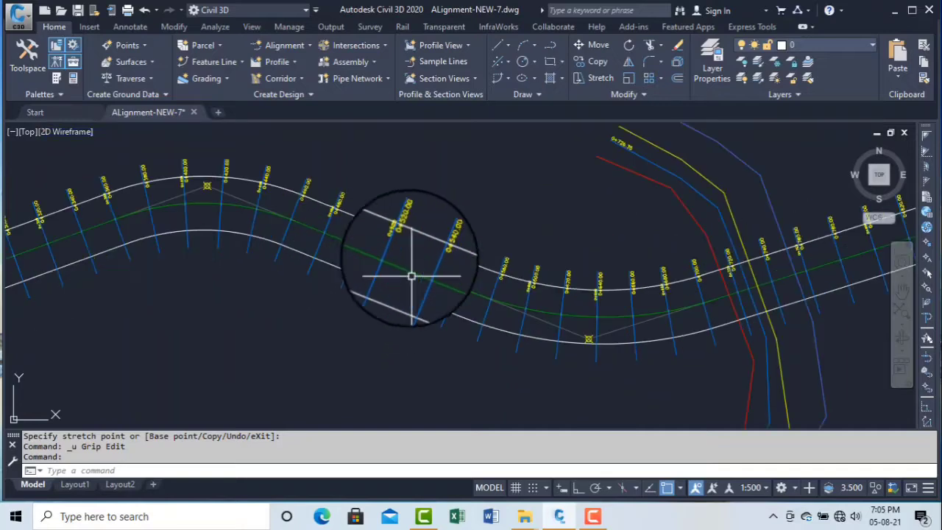
scroll(401, 269, down, 4)
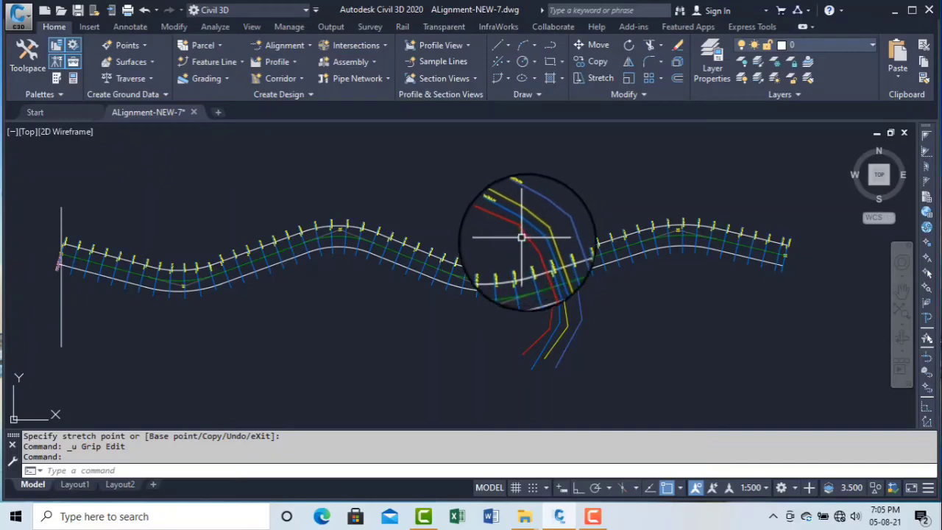
scroll(556, 221, up, 3)
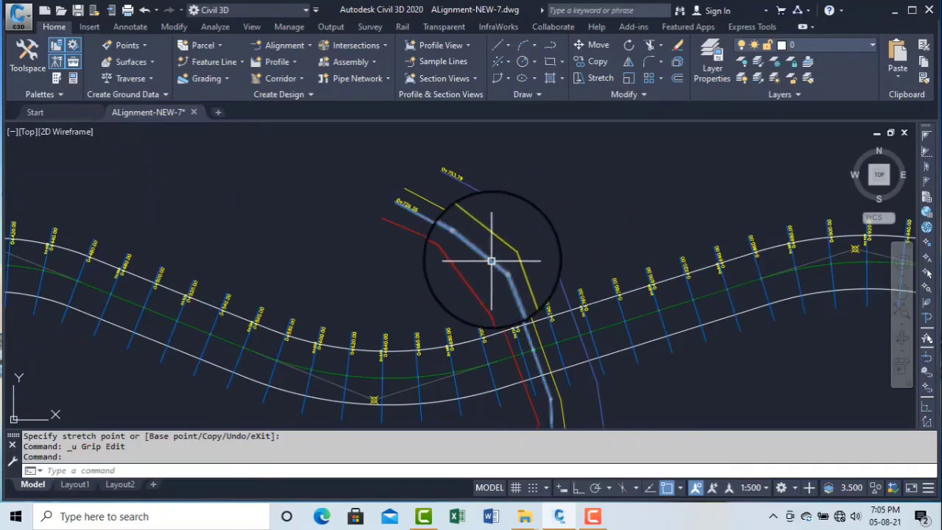
scroll(571, 206, down, 2)
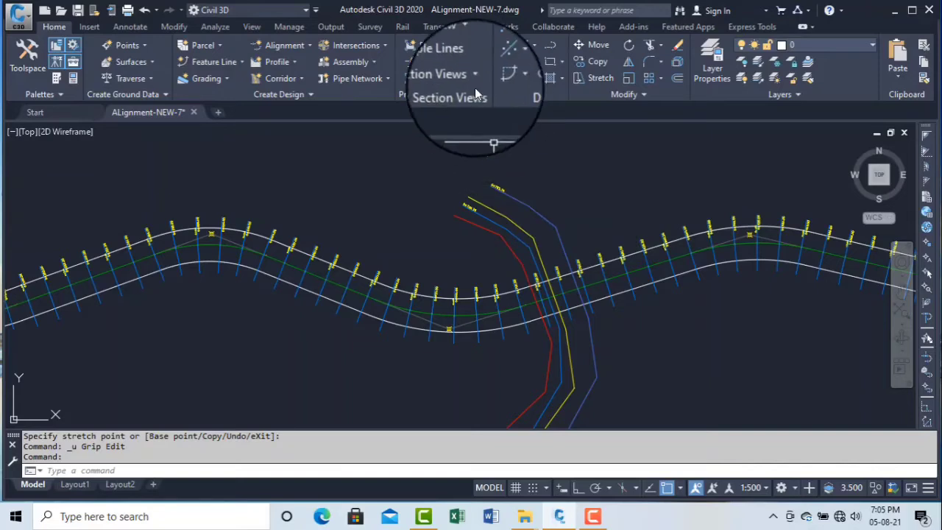
Select the sample line at station 0+500.00 and open the sample line labels of its group for editing.
scroll(314, 258, up, 3)
middle_drag(314, 258, 429, 210)
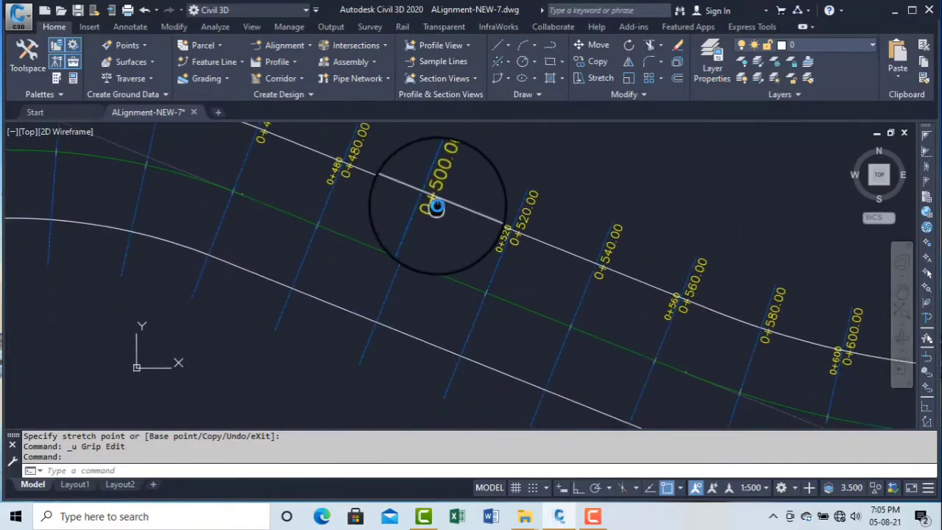
click(418, 218)
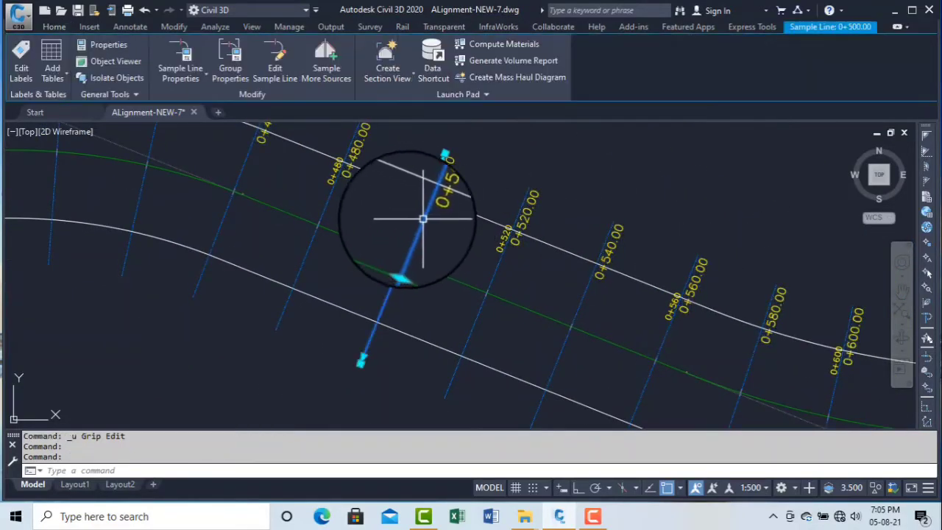
right_click(398, 216)
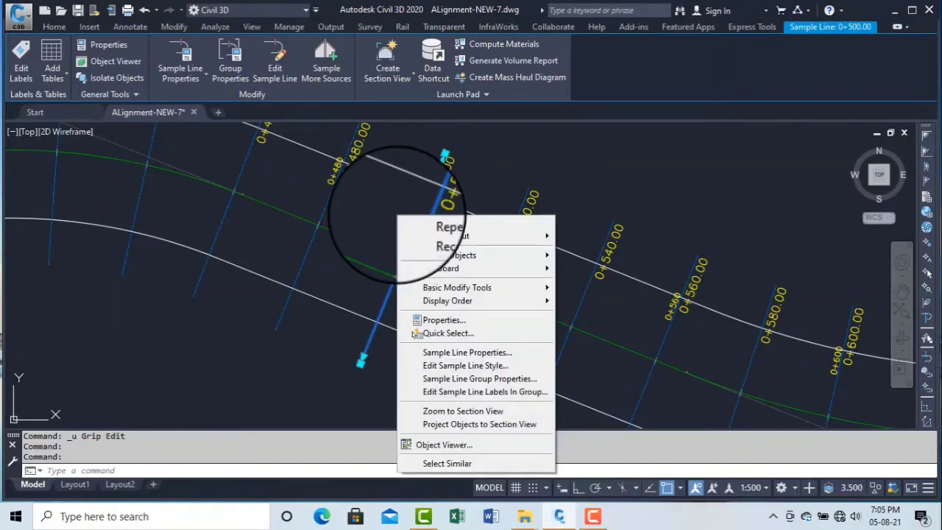
click(505, 394)
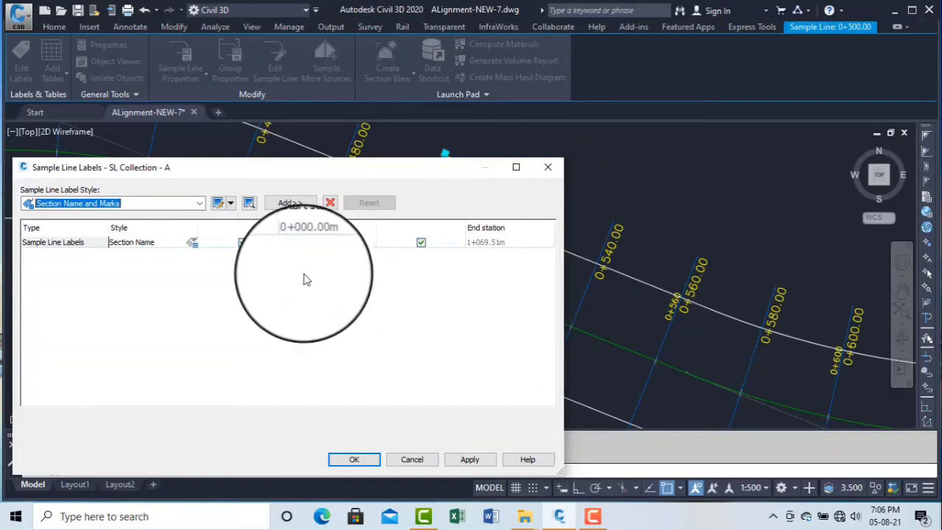
Open the Section Name style of the group's sample line labels for editing in the Label Style Composer.
drag(242, 167, 356, 161)
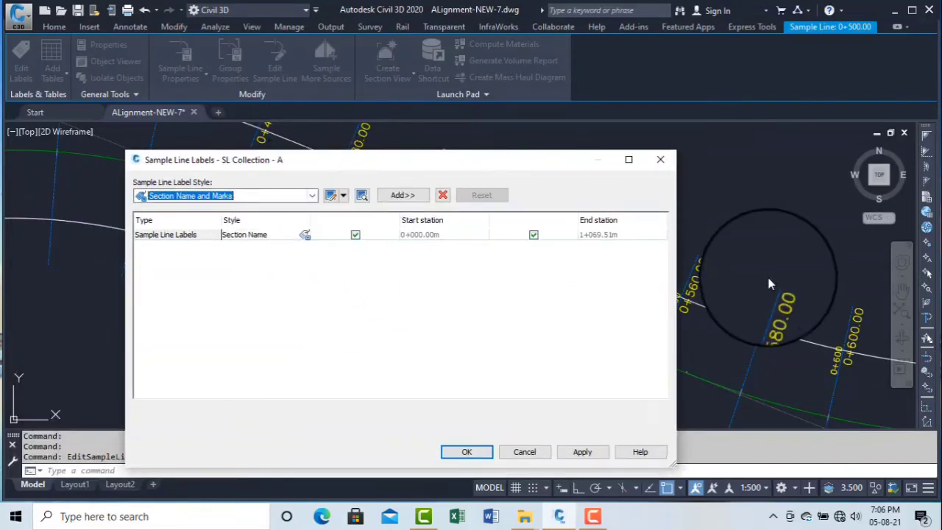
click(304, 234)
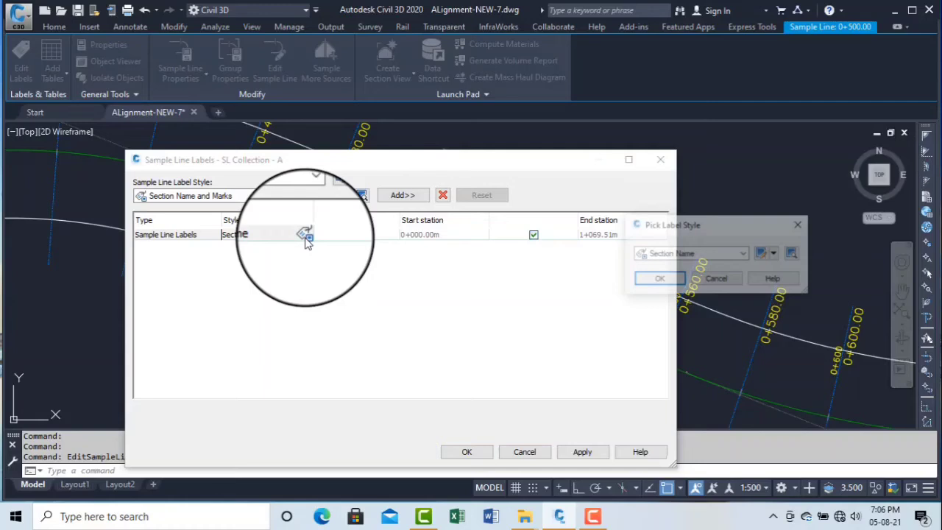
click(765, 254)
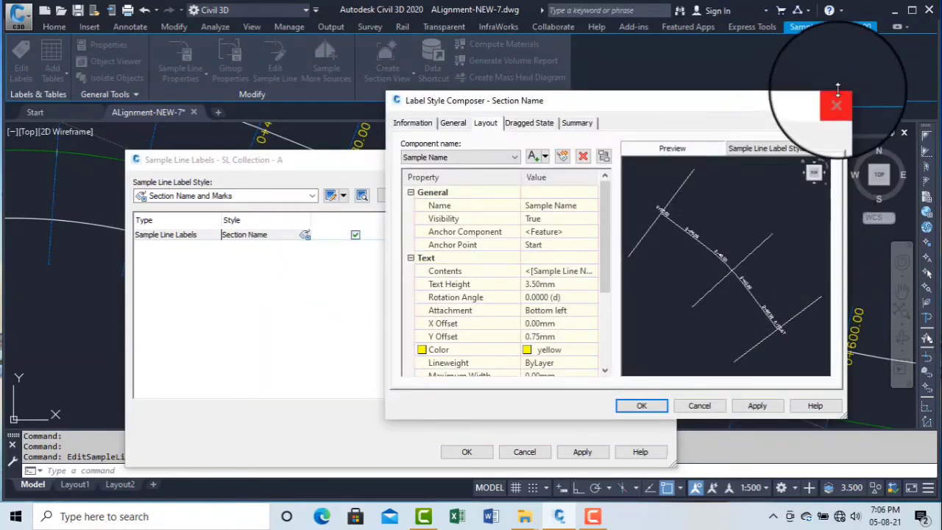
click(838, 100)
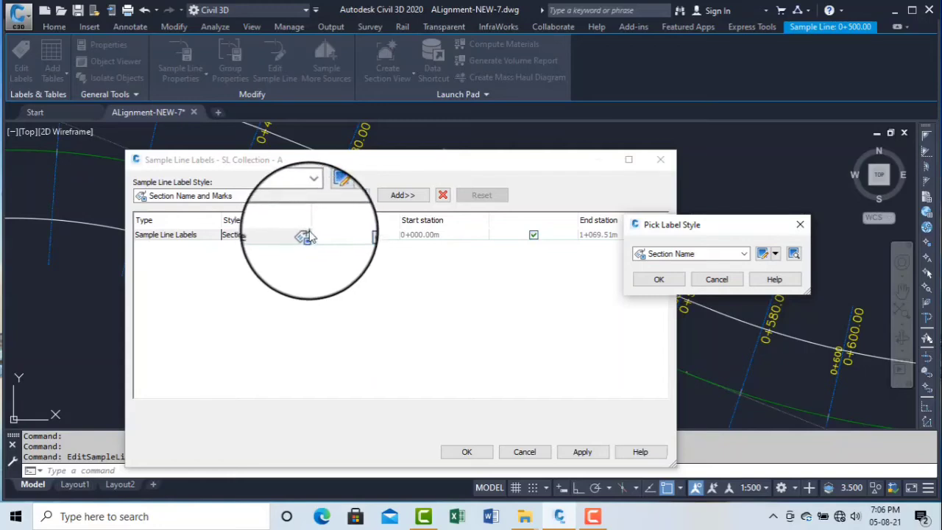
click(761, 254)
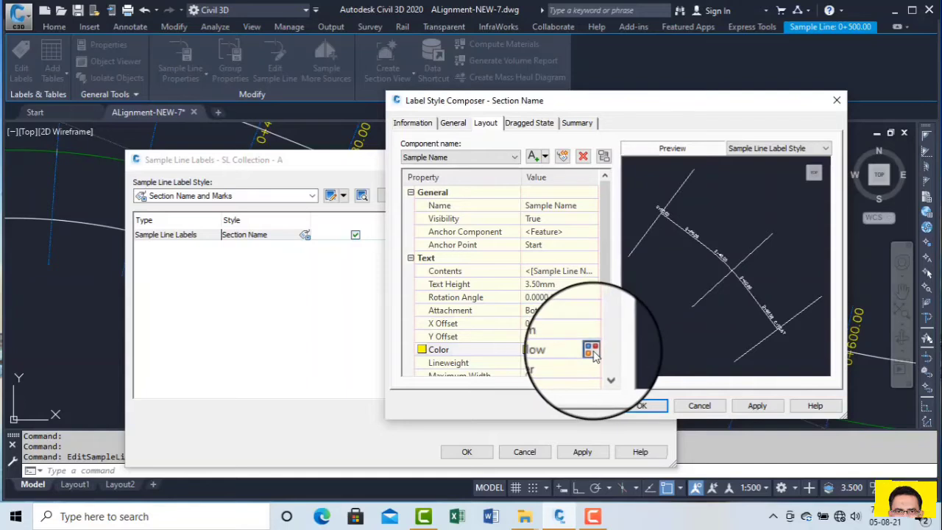
Set the text color of the Sample Name label component to BYLAYER.
click(595, 349)
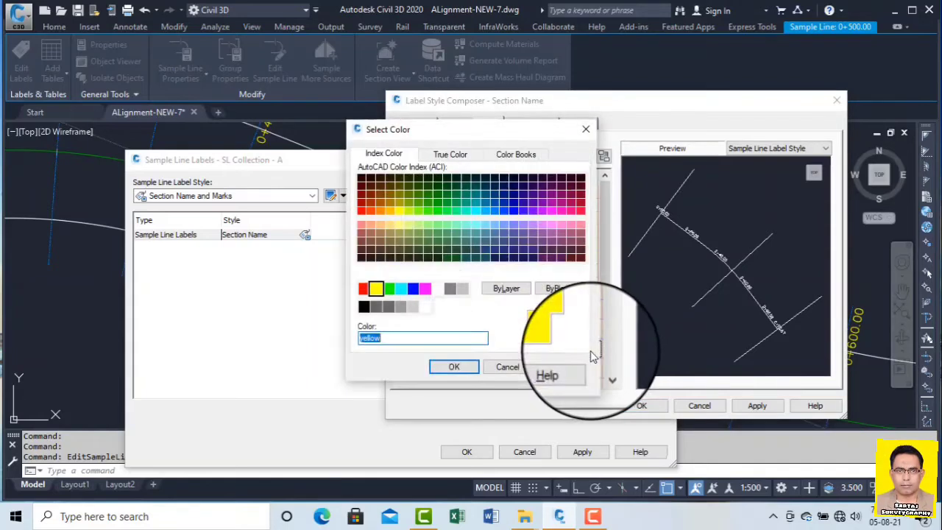
click(454, 366)
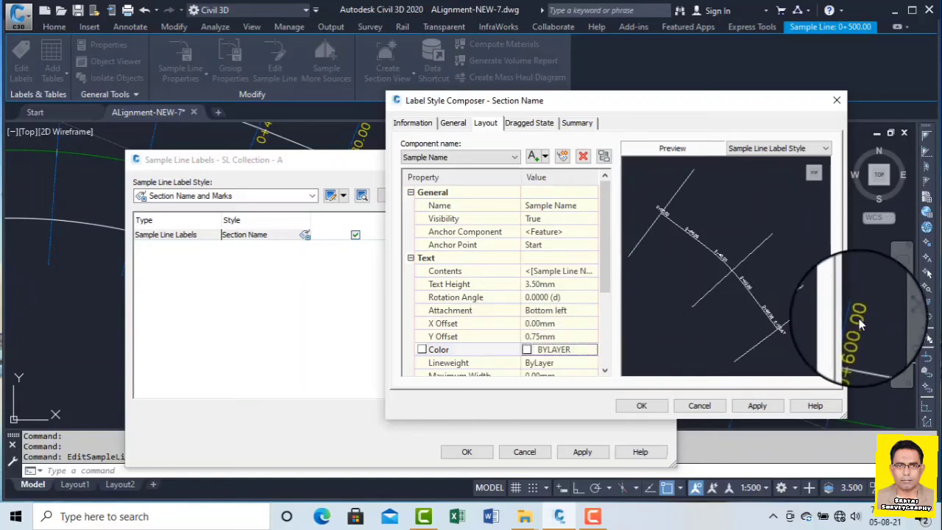
drag(714, 103, 666, 98)
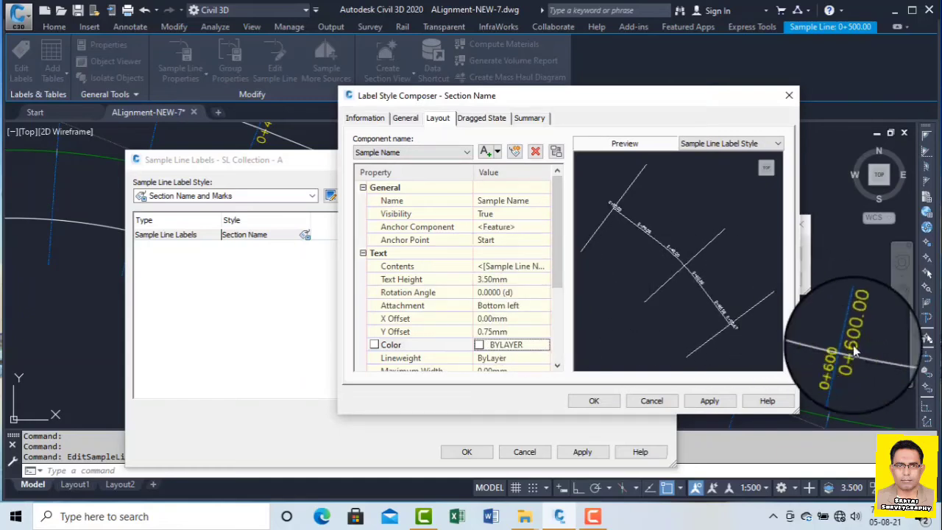
Set the Sample Name text's X offset to 65 mm and save the Section Name label style.
click(515, 292)
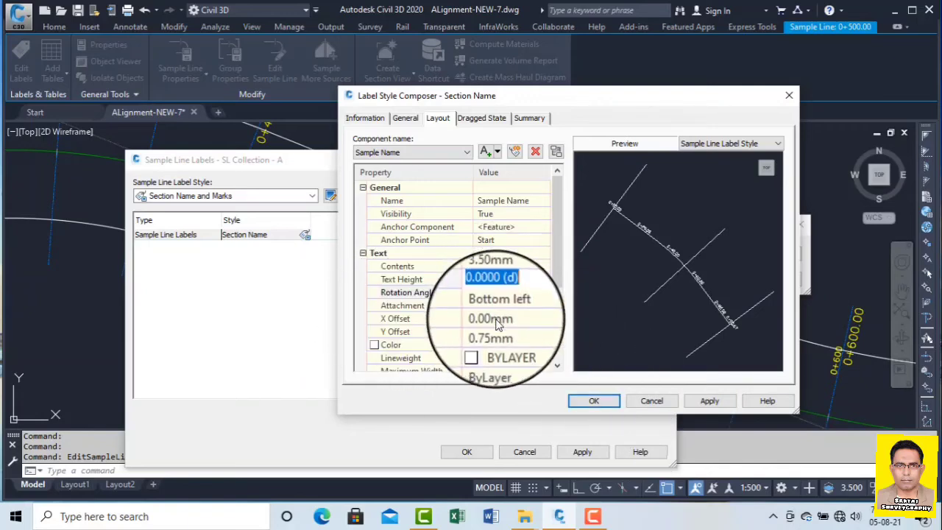
click(519, 319)
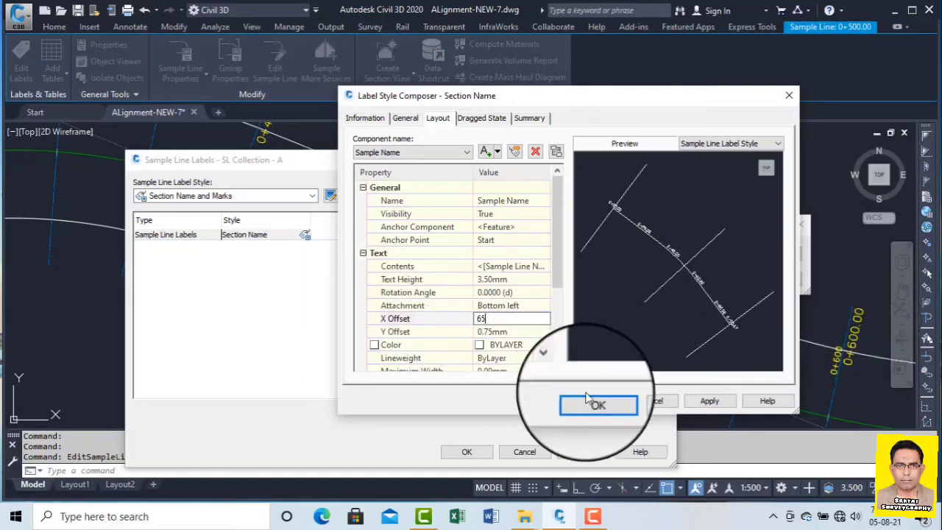
click(708, 406)
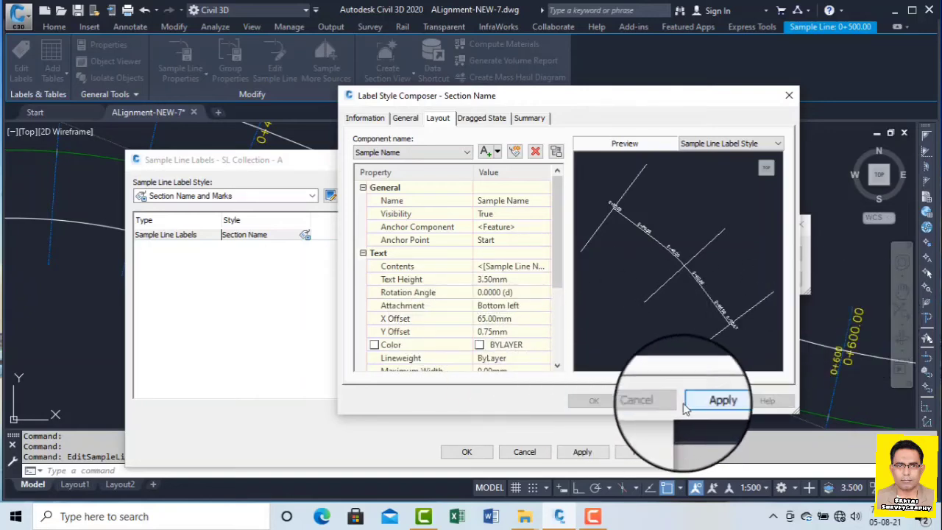
click(602, 404)
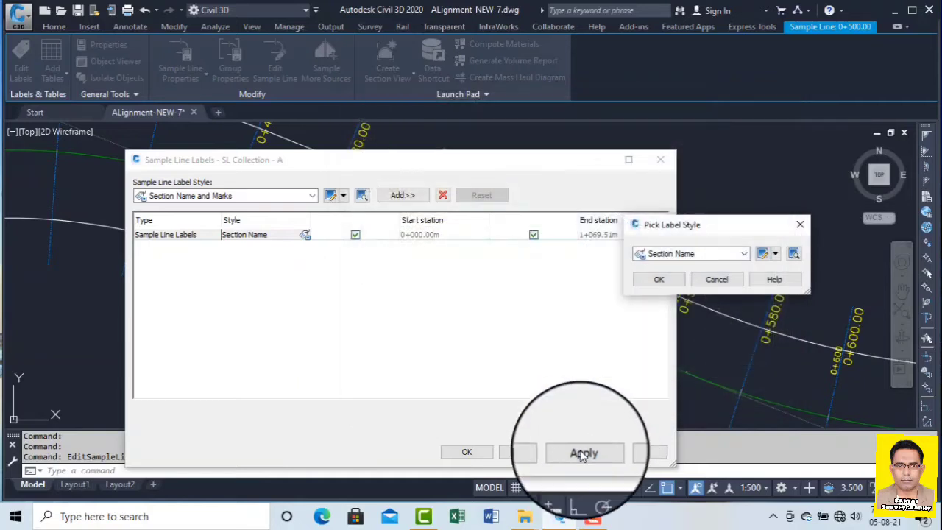
Accept the Section Name style and apply the label settings to the sample line group.
click(662, 280)
click(582, 452)
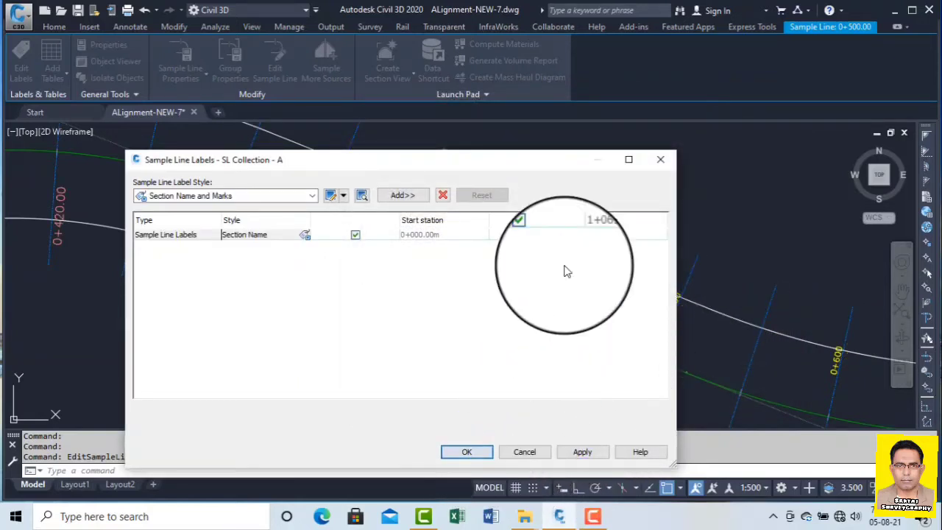
click(462, 452)
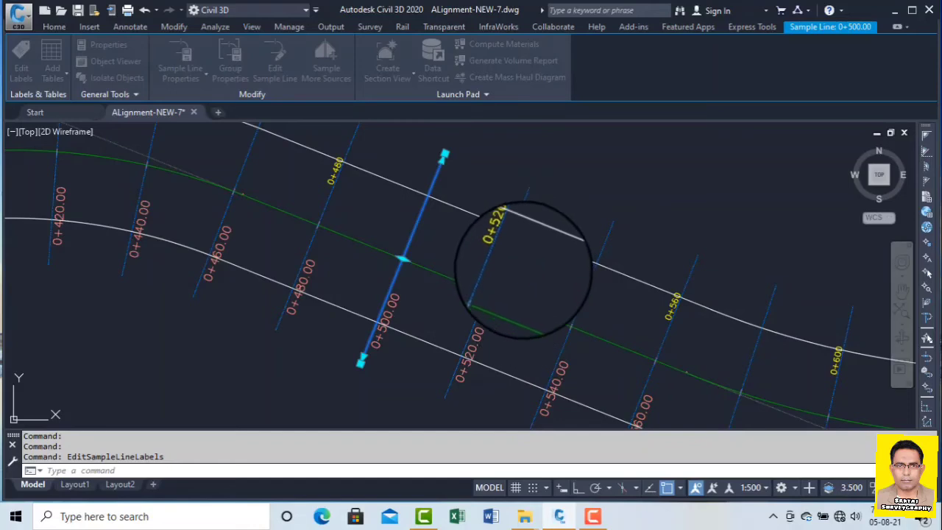
Examine the restyled sample line labels along the road between stations 0+500 and 0+680.
scroll(523, 270, down, 1)
middle_drag(489, 324, 324, 221)
scroll(608, 310, up, 1)
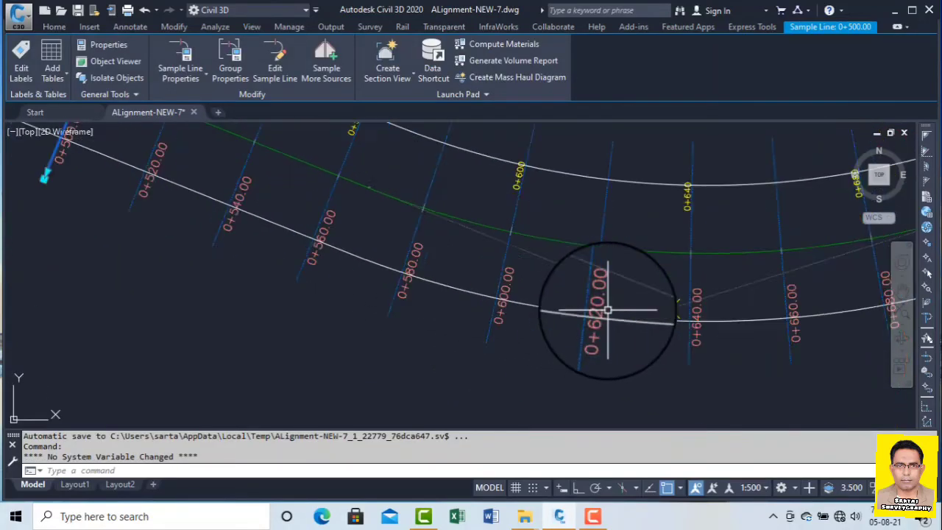
scroll(608, 309, up, 2)
scroll(603, 303, down, 4)
scroll(547, 296, up, 3)
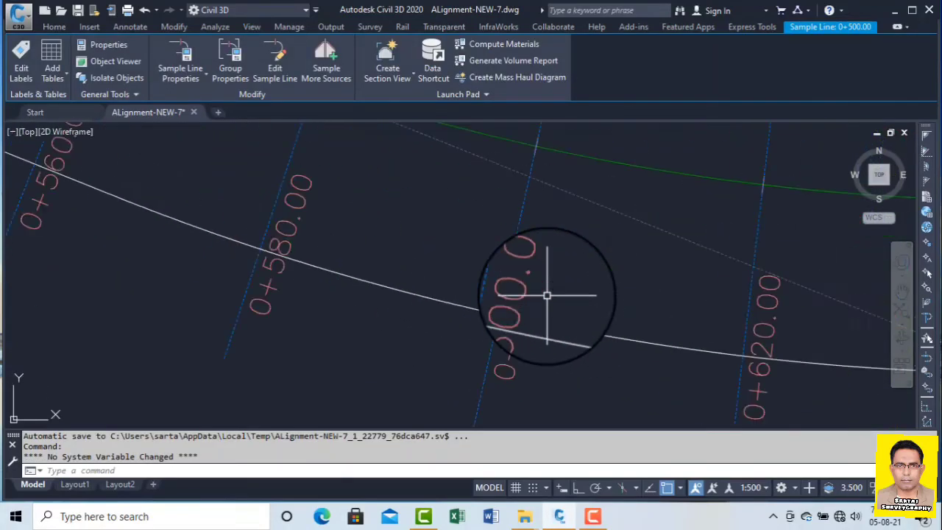
scroll(547, 296, down, 2)
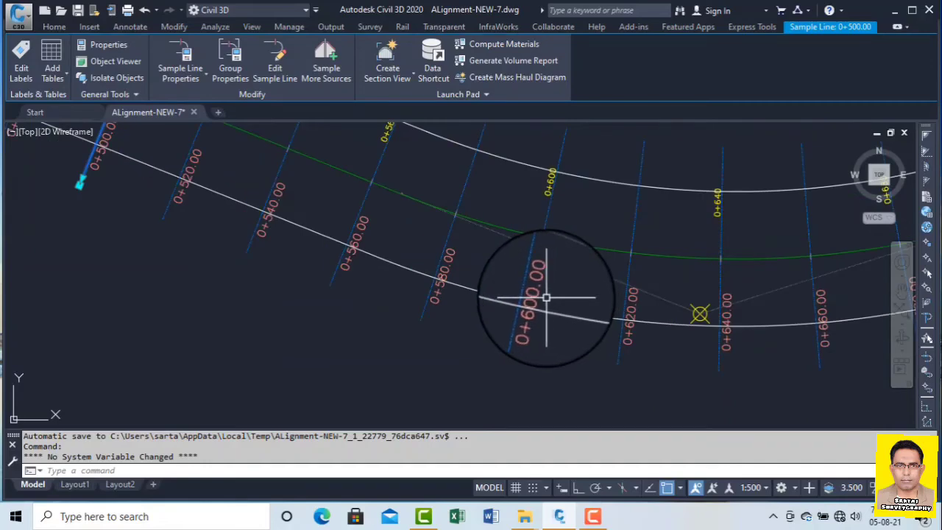
click(527, 329)
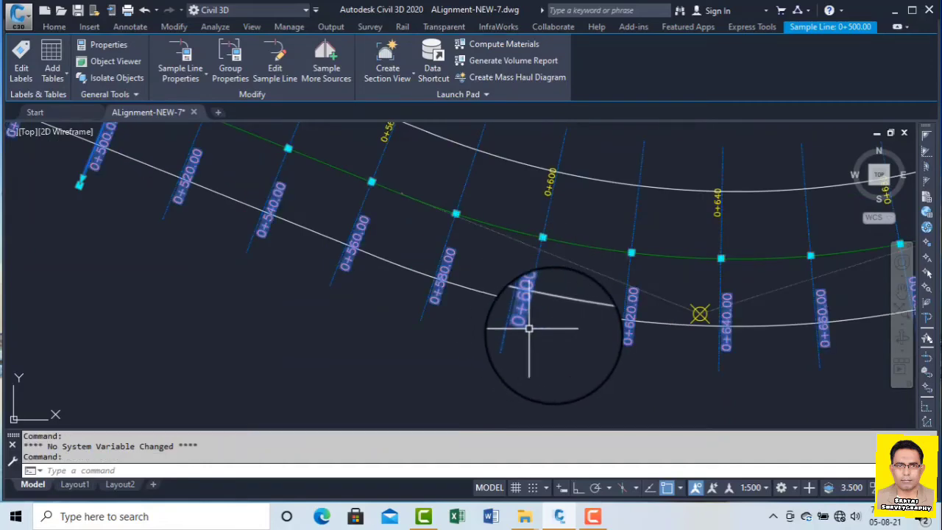
scroll(552, 323, down, 4)
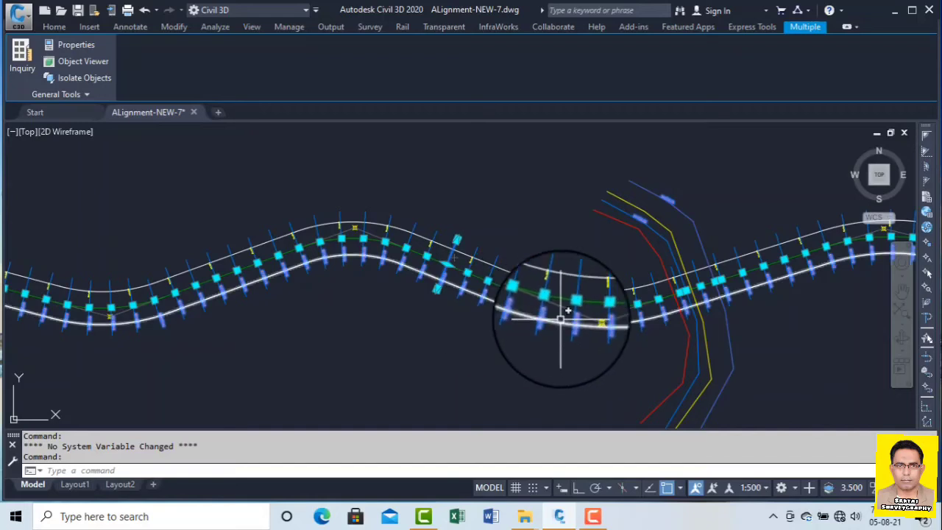
scroll(559, 320, up, 4)
right_click(529, 311)
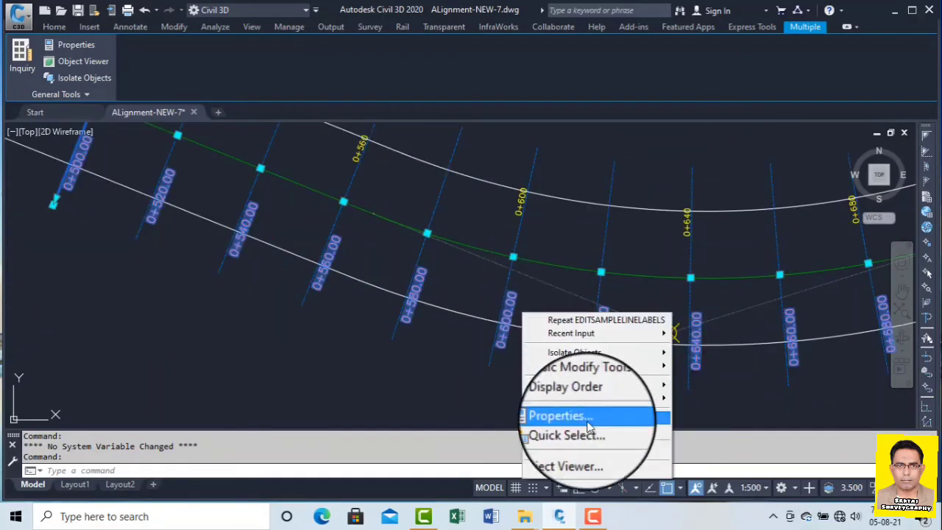
key(Escape)
key(Escape)
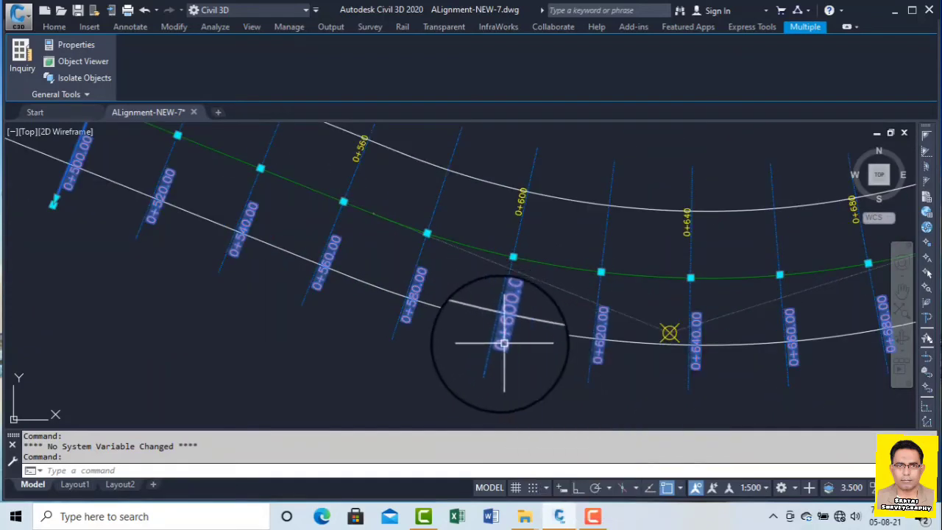
Open the sample line group's Section Name label style from the 0+600 sample line and set the Sample Name text color to red.
click(487, 360)
right_click(500, 358)
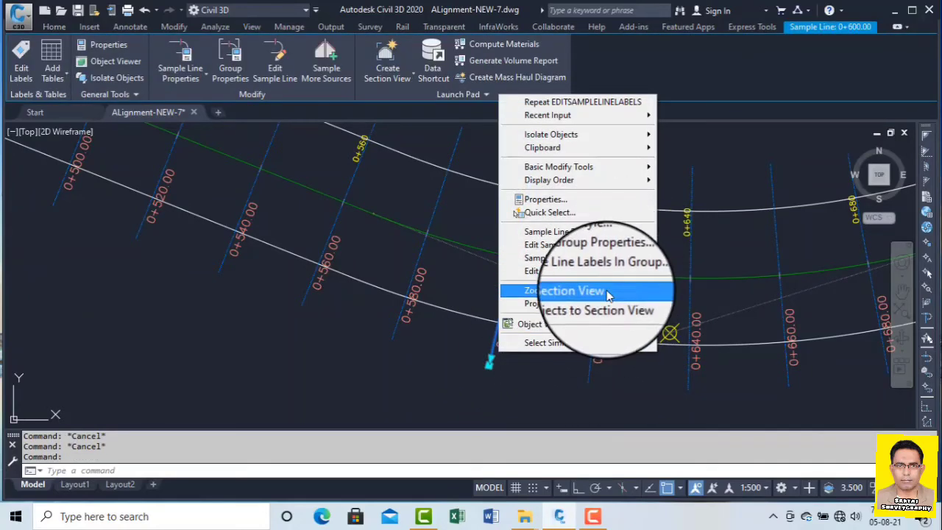
click(621, 271)
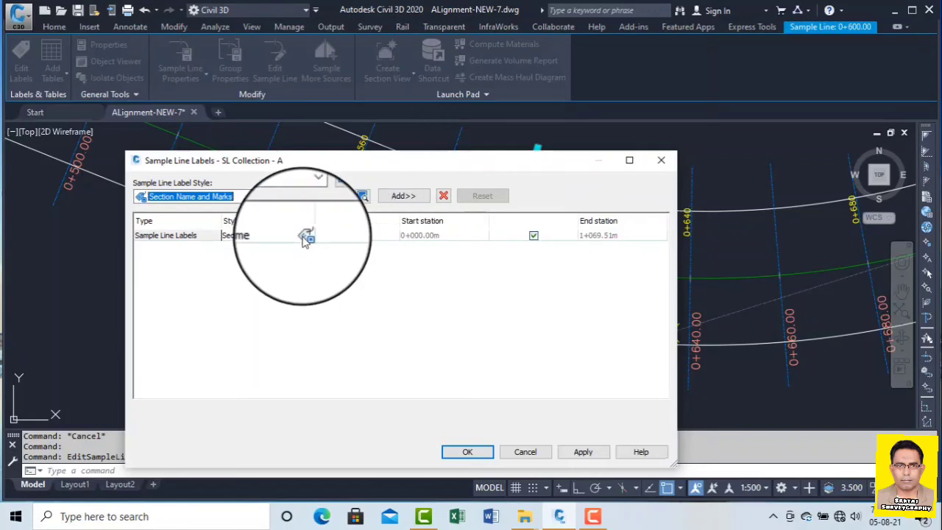
click(305, 235)
click(762, 253)
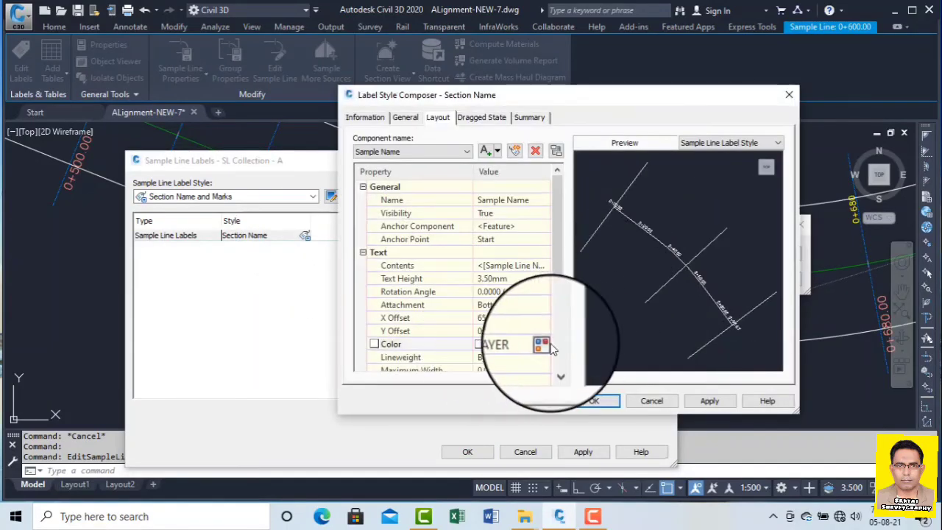
click(542, 350)
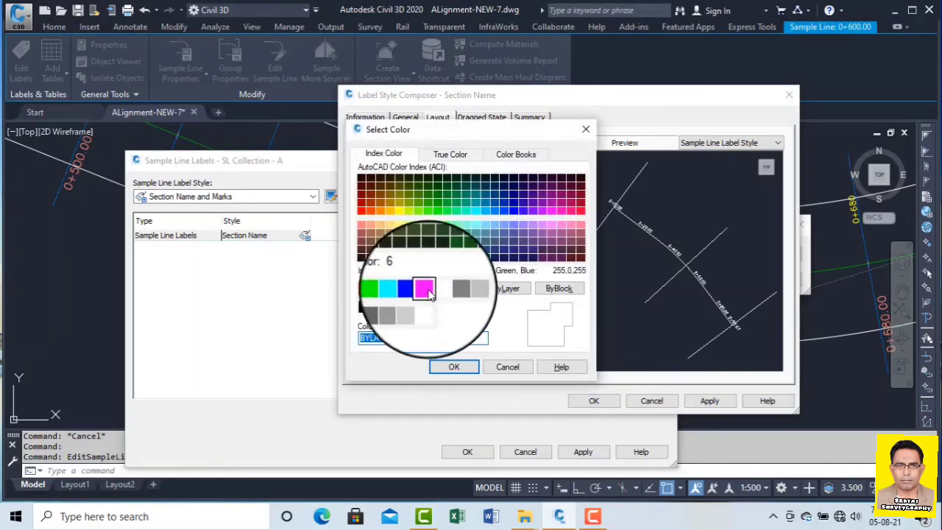
click(389, 290)
click(365, 290)
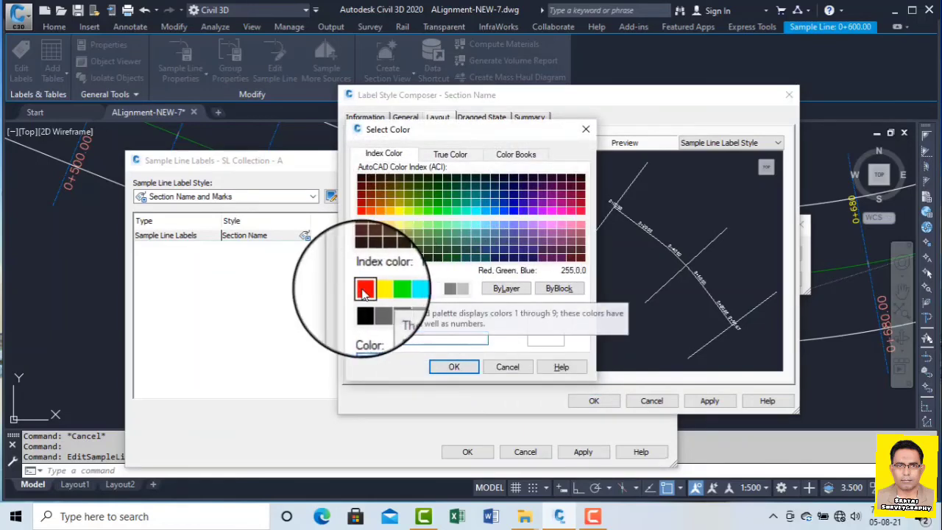
click(452, 366)
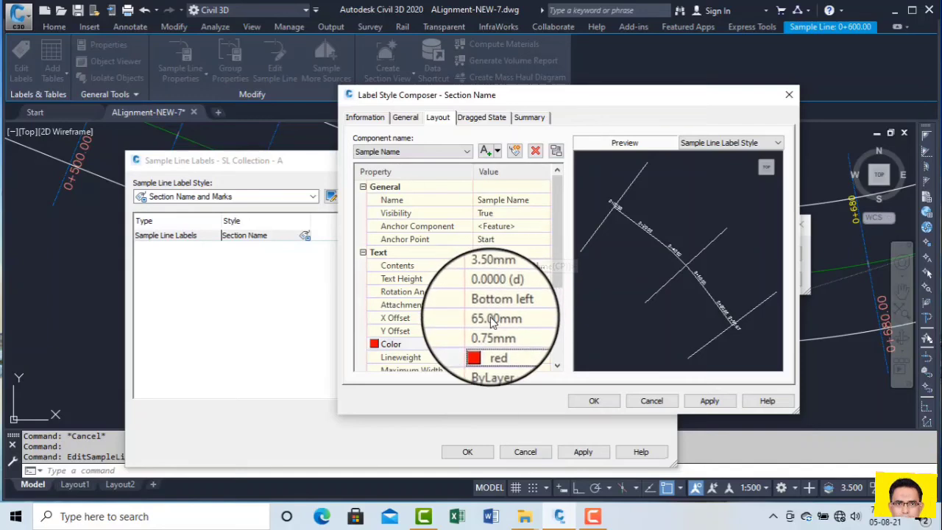
Increase the Sample Name text's X offset and apply the updated Section Name label style to the sample line group.
click(508, 317)
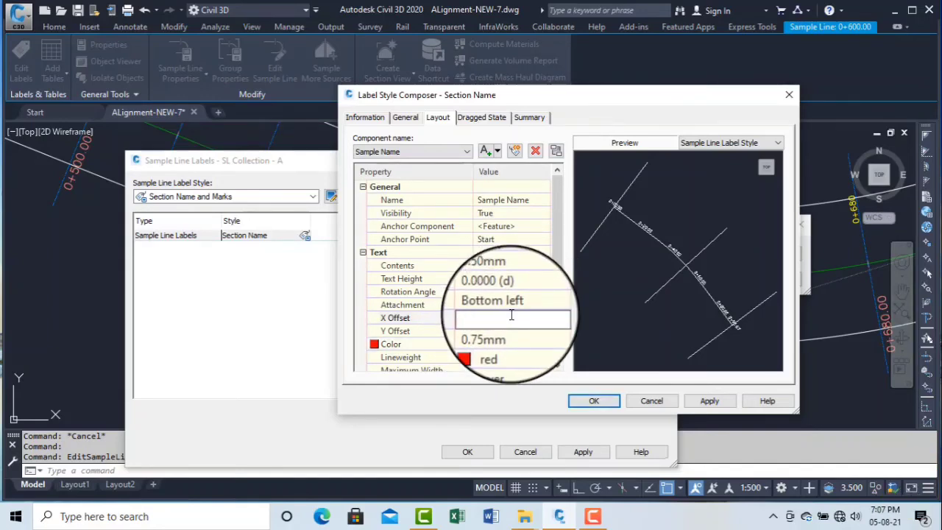
click(709, 400)
click(593, 400)
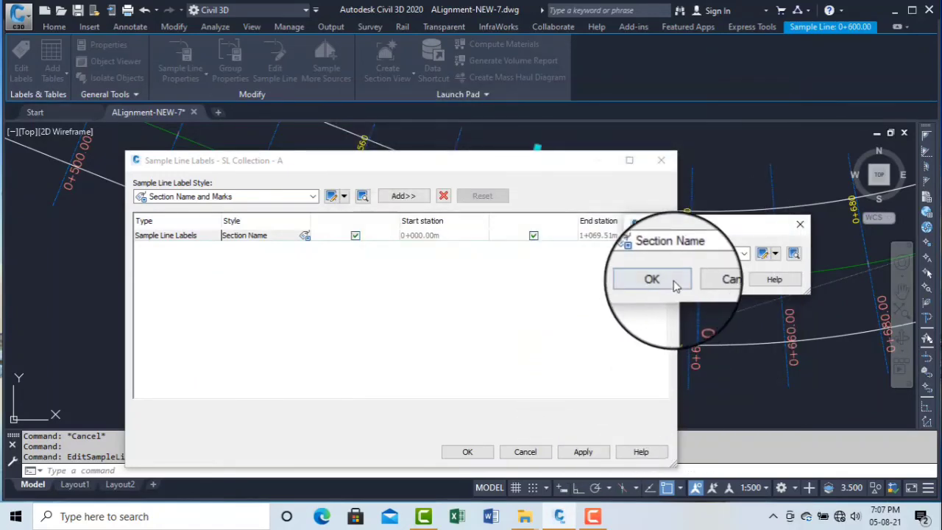
click(662, 279)
click(583, 454)
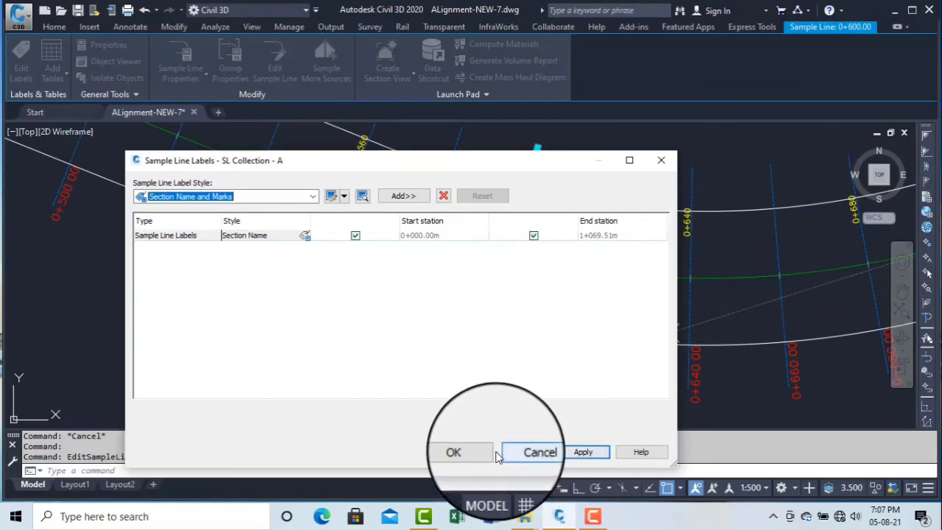
click(467, 451)
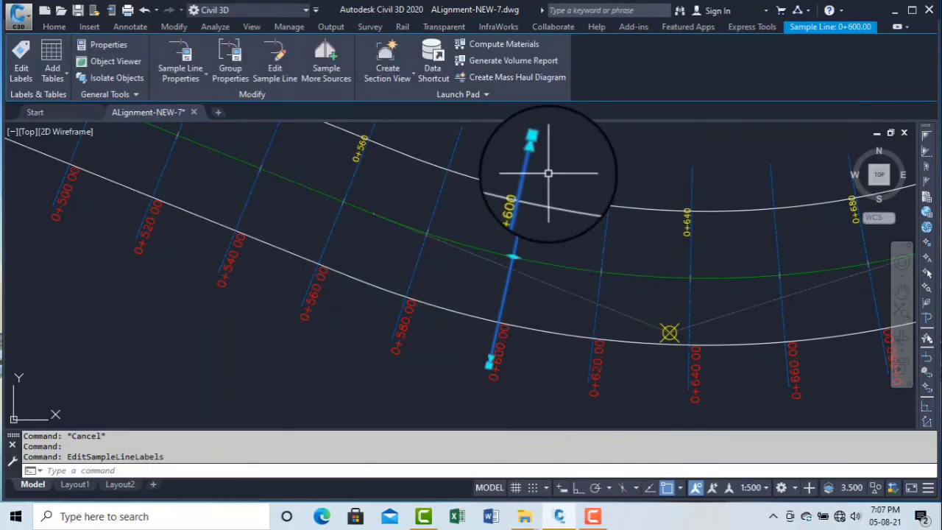
Clear the selection and examine the color and position of the sample line labels around station 0+600.
scroll(534, 166, up, 2)
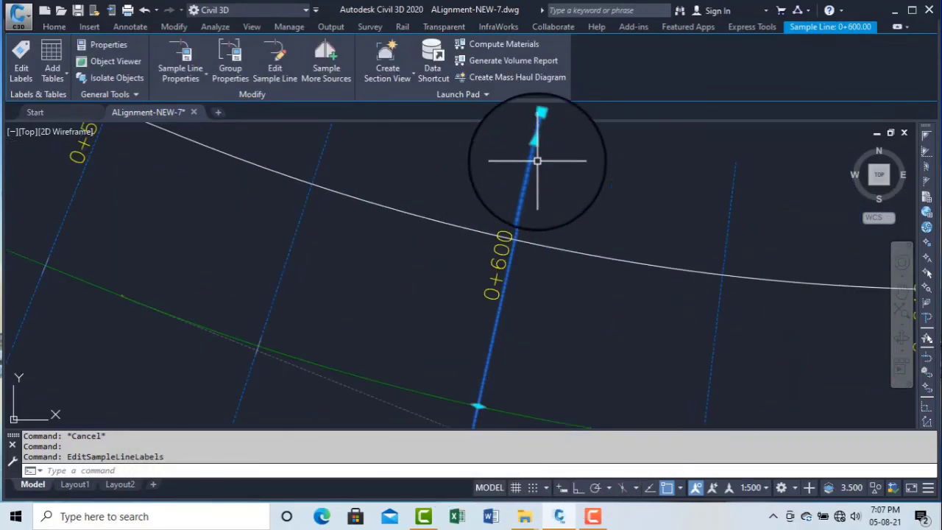
scroll(540, 147, down, 4)
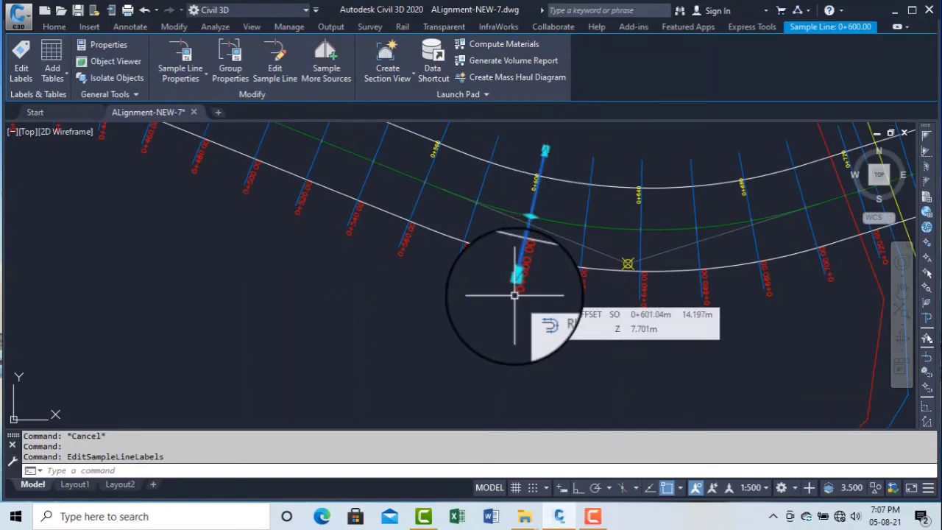
key(Escape)
key(Escape)
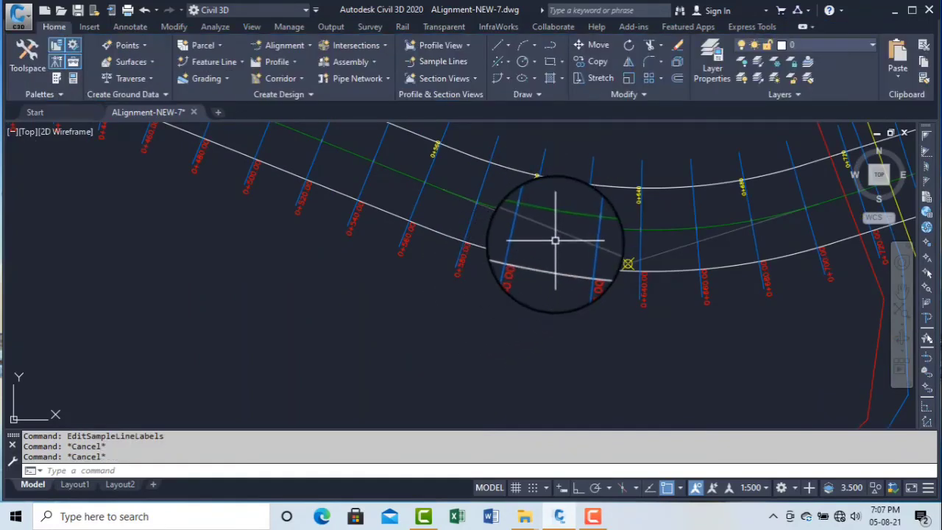
middle_drag(554, 240, 554, 293)
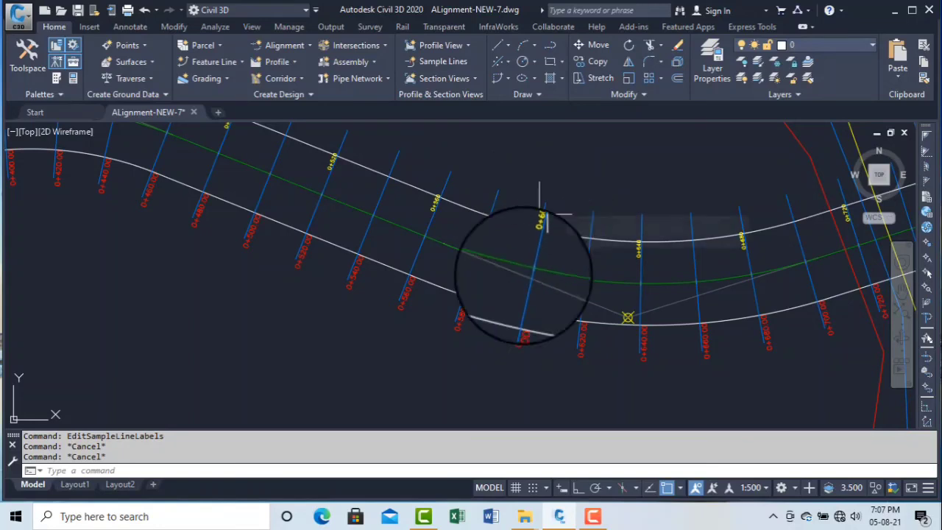
scroll(519, 333, up, 3)
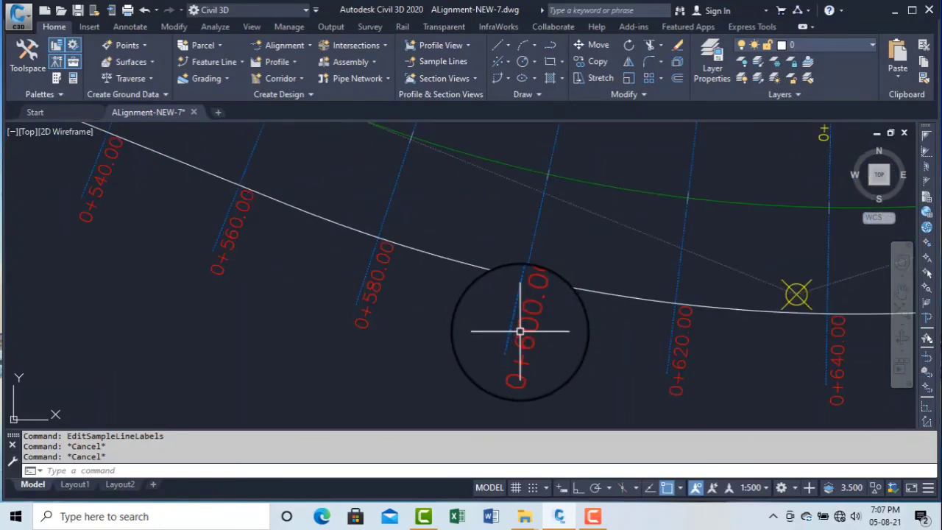
scroll(556, 326, down, 5)
click(593, 518)
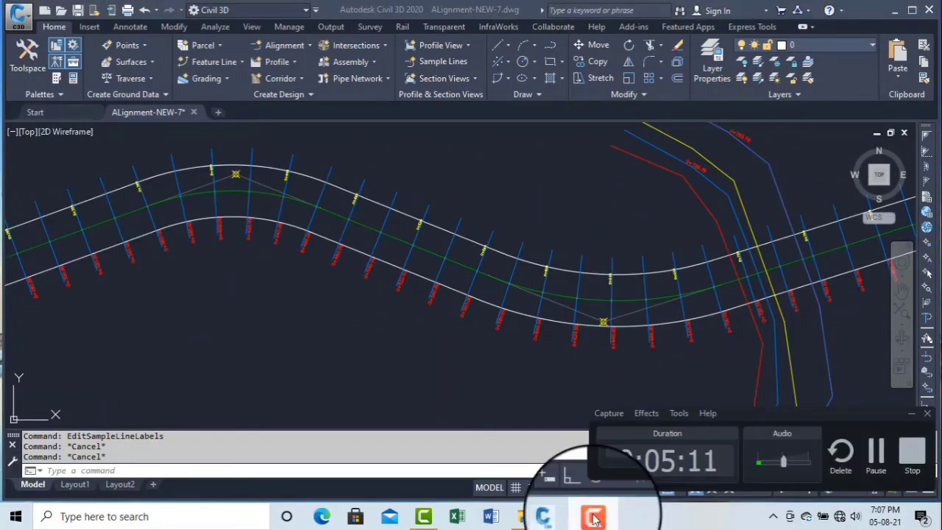
click(592, 519)
click(593, 519)
click(917, 459)
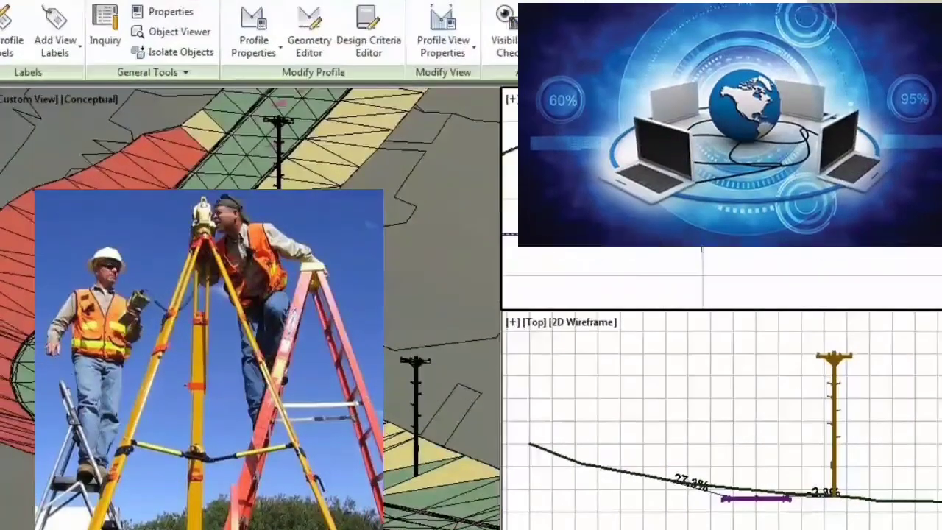